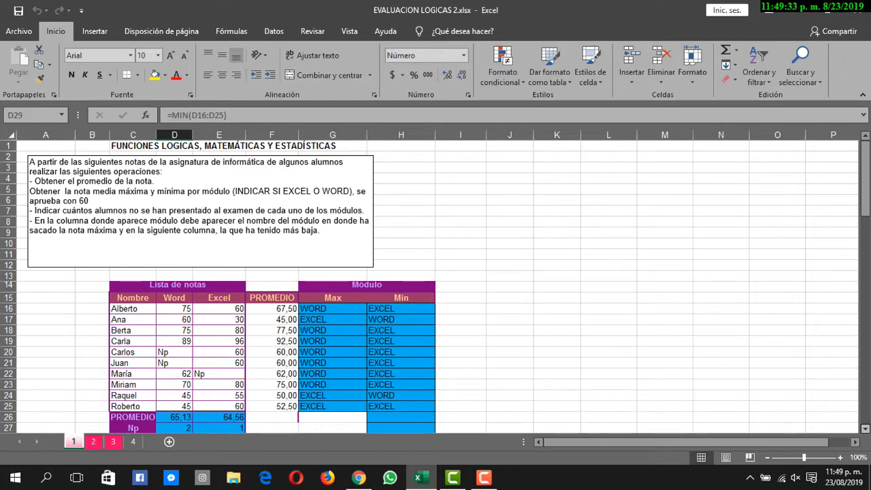
# Step: Read through the exercise instructions and the grades table down to the summary rows
pyautogui.scroll(-1, 436, 286)
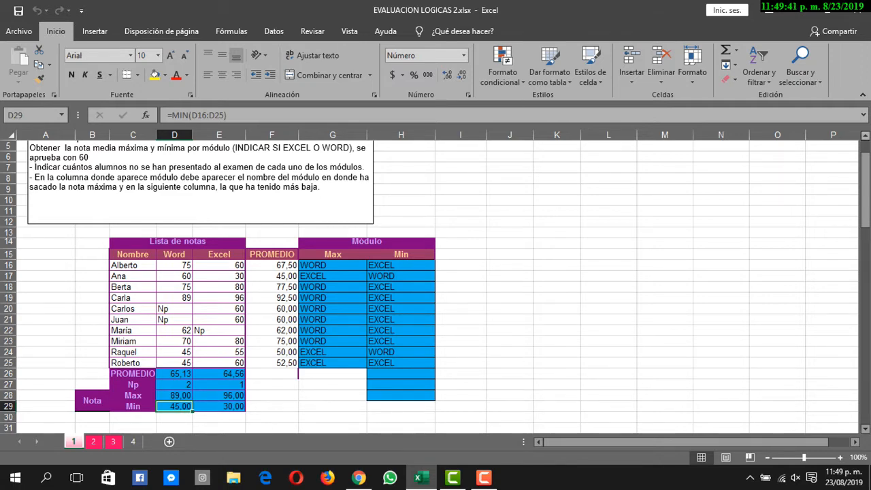
pyautogui.scroll(2, 436, 282)
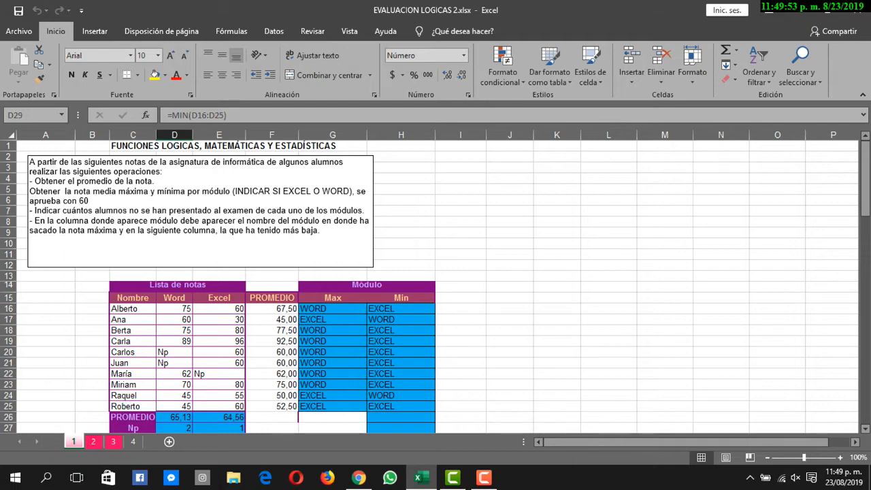
pyautogui.scroll(-1, 436, 286)
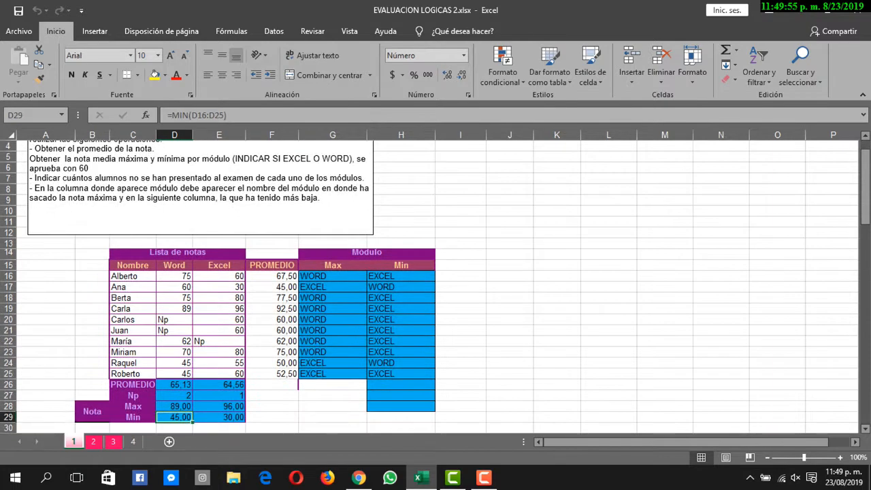
# Step: Review the PROMEDIO formula in F16 and fill it down the average column through F25
pyautogui.doubleClick(272, 276)
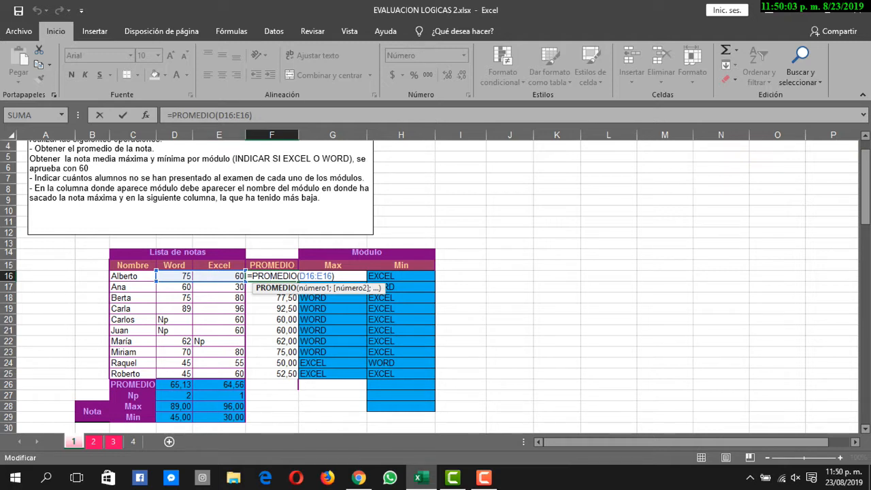
pyautogui.click(172, 115)
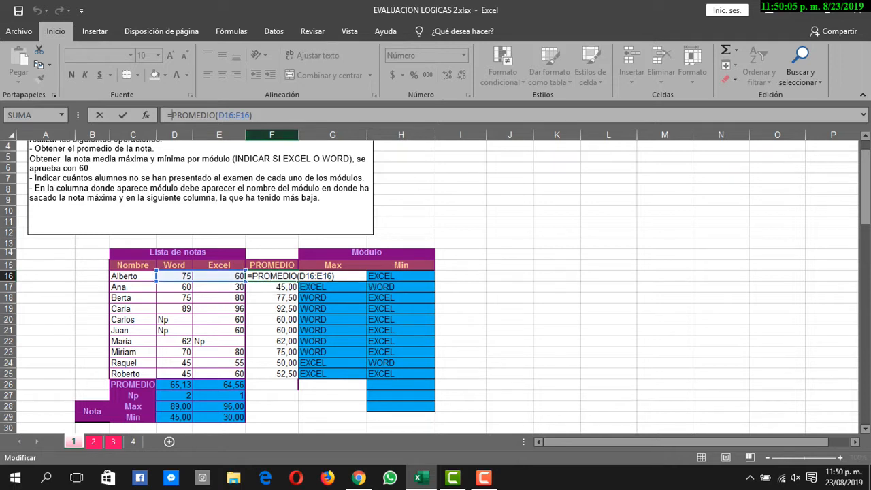
pyautogui.click(234, 115)
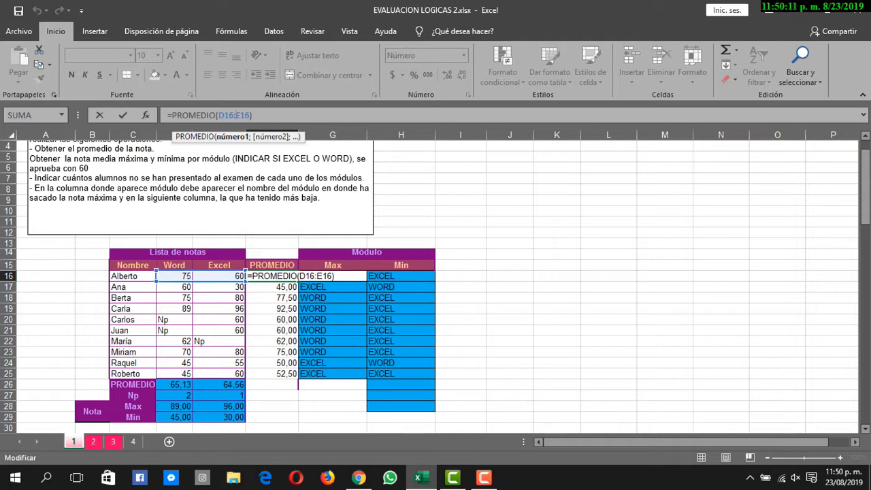
pyautogui.click(272, 287)
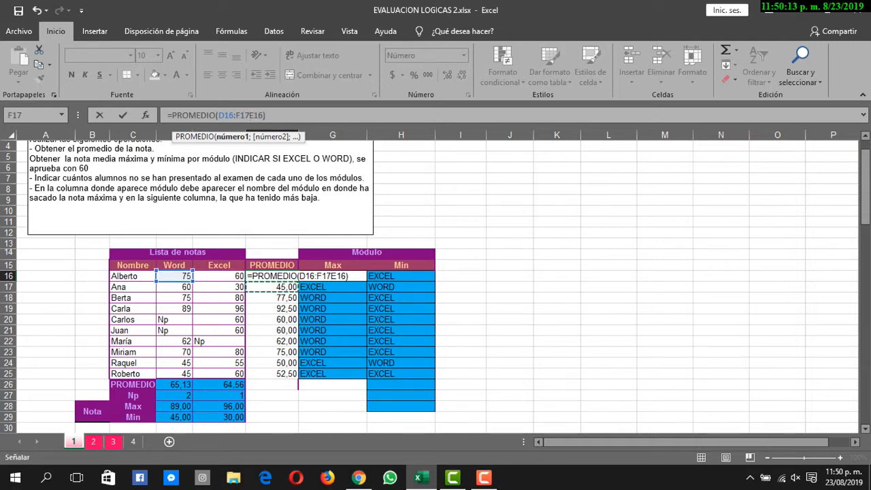
pyautogui.press('Escape')
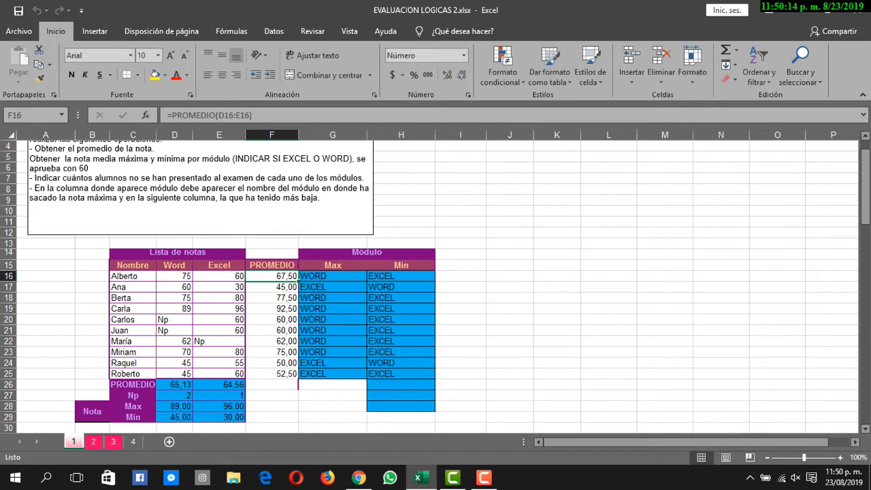
pyautogui.moveTo(297, 281); pyautogui.dragTo(297, 379)
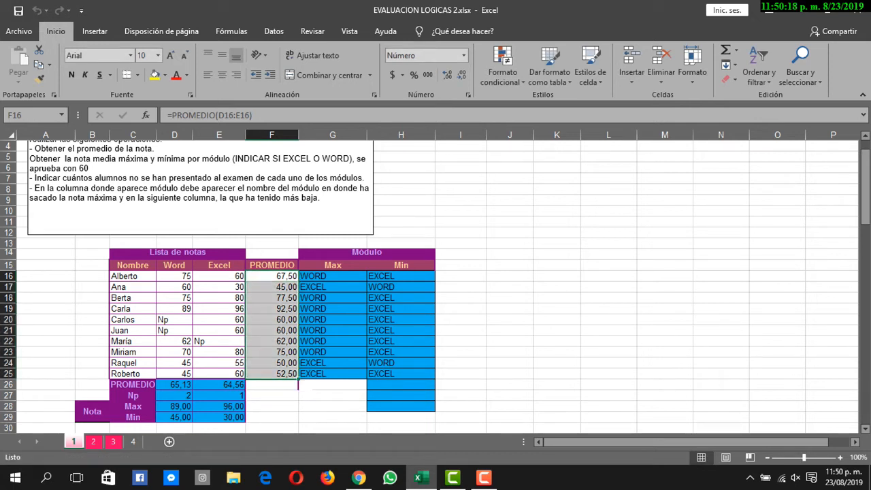
pyautogui.click(272, 288)
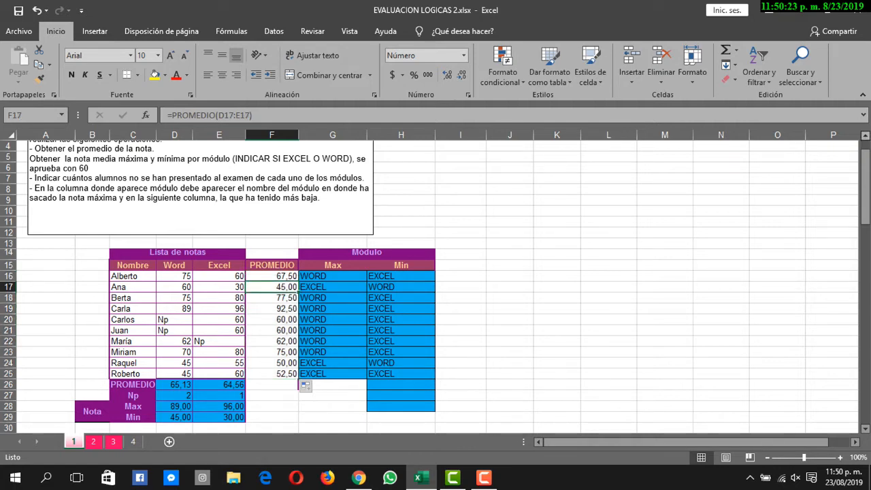
# Step: Examine the module instructions and each argument of the SI formula in G16, leaving the formula as it is
pyautogui.scroll(1, 436, 283)
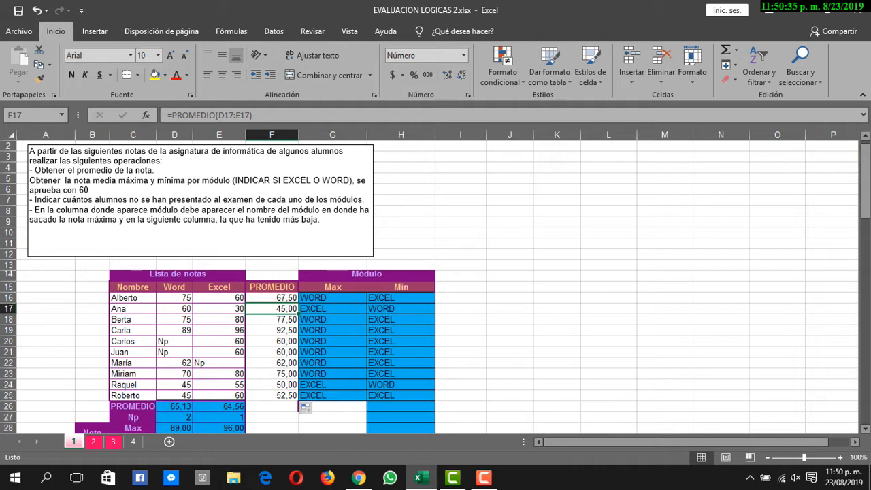
pyautogui.click(289, 180)
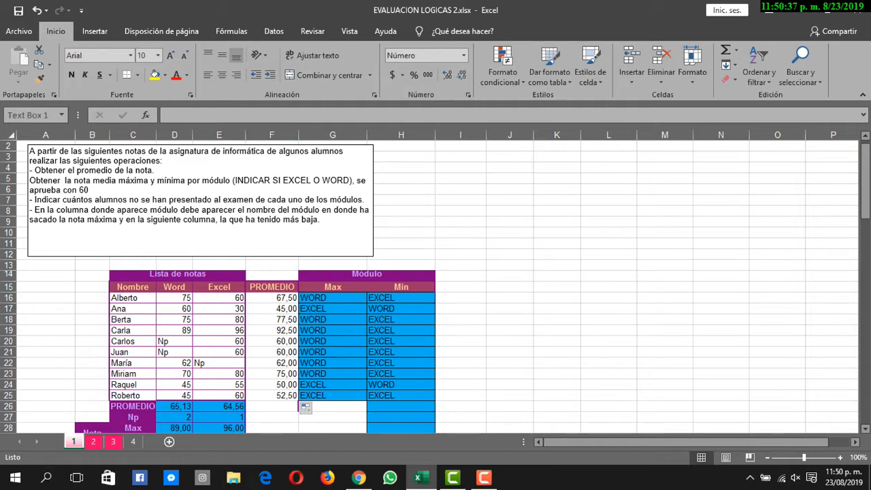
pyautogui.doubleClick(333, 181)
pyautogui.click(332, 396)
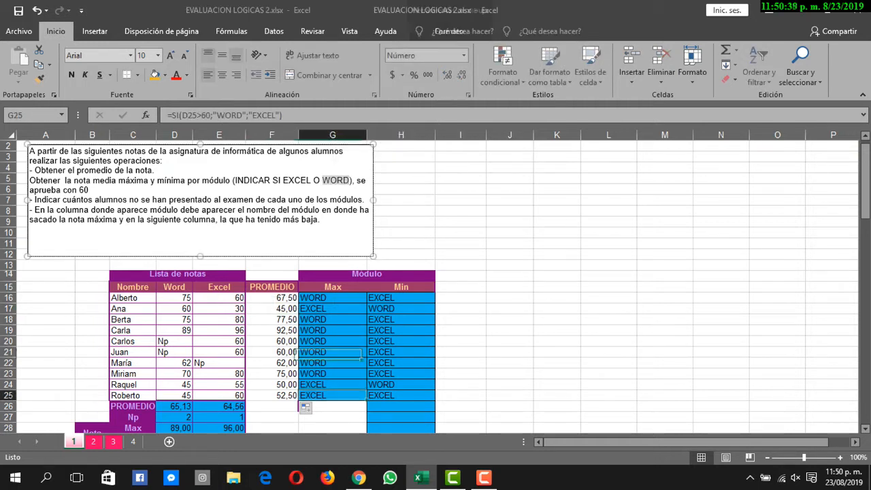
pyautogui.click(333, 298)
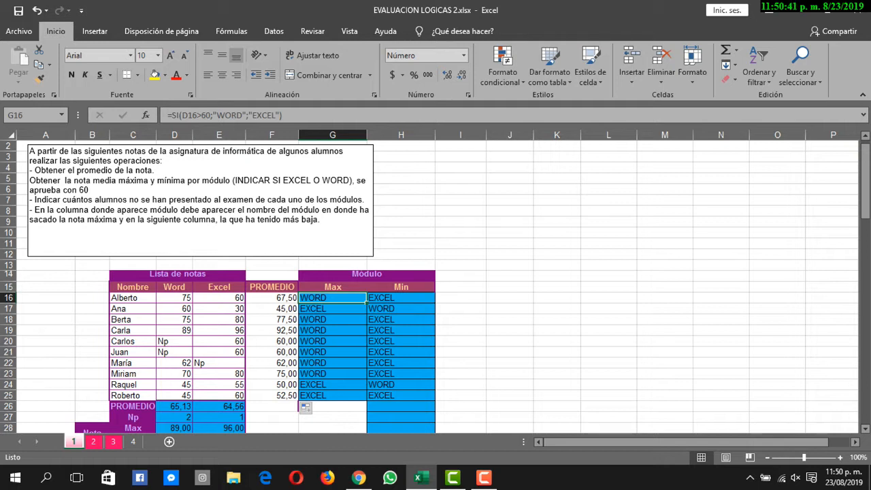
pyautogui.press('F2')
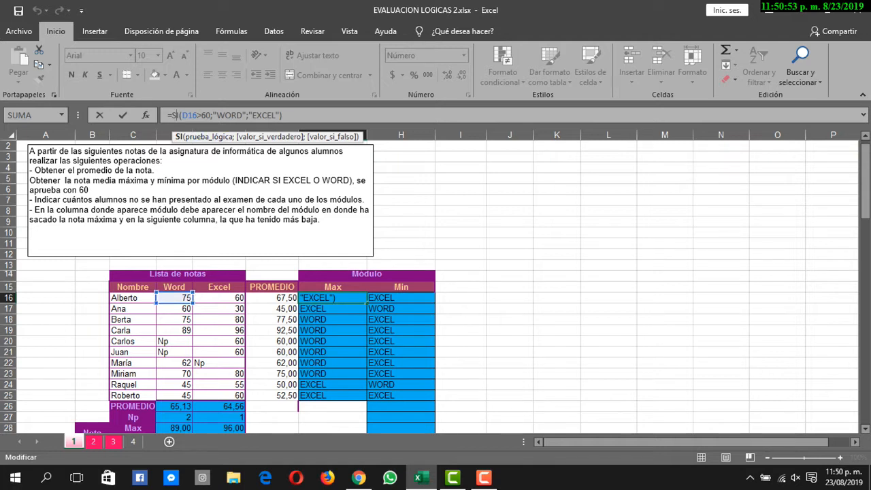
pyautogui.click(202, 115)
pyautogui.click(231, 115)
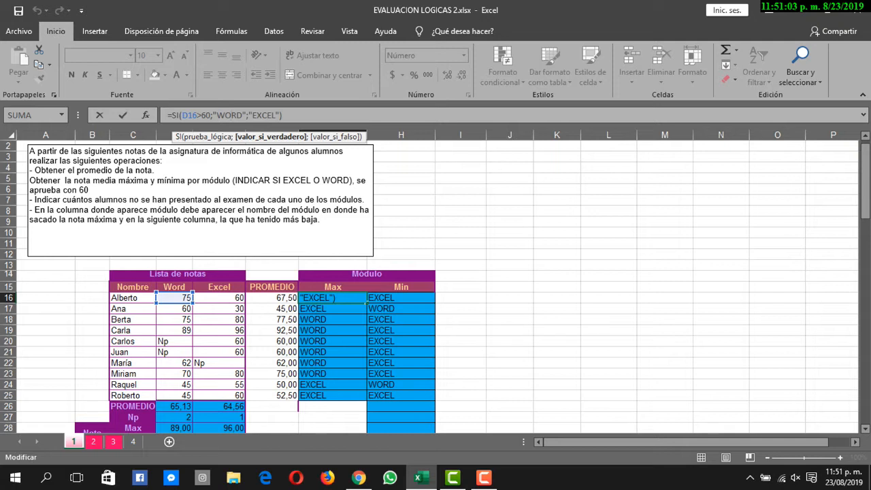
pyautogui.click(266, 115)
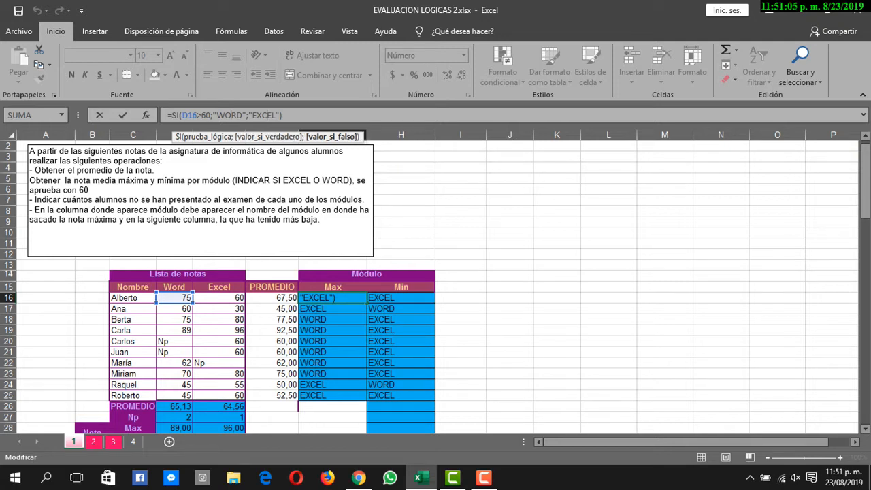
pyautogui.click(283, 115)
pyautogui.click(461, 298)
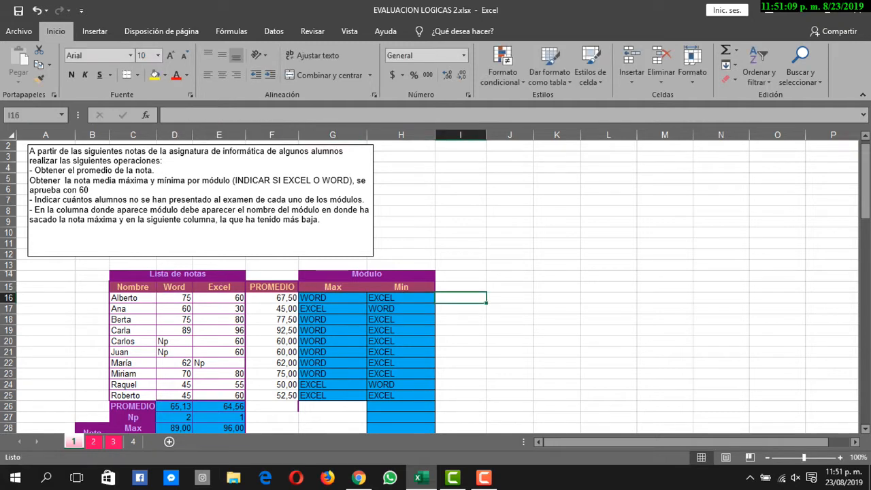
# Step: Compare the SI formulas of the Módulo Max and Min columns in cells G16, H16 and G17
pyautogui.click(367, 275)
pyautogui.click(333, 299)
pyautogui.click(401, 298)
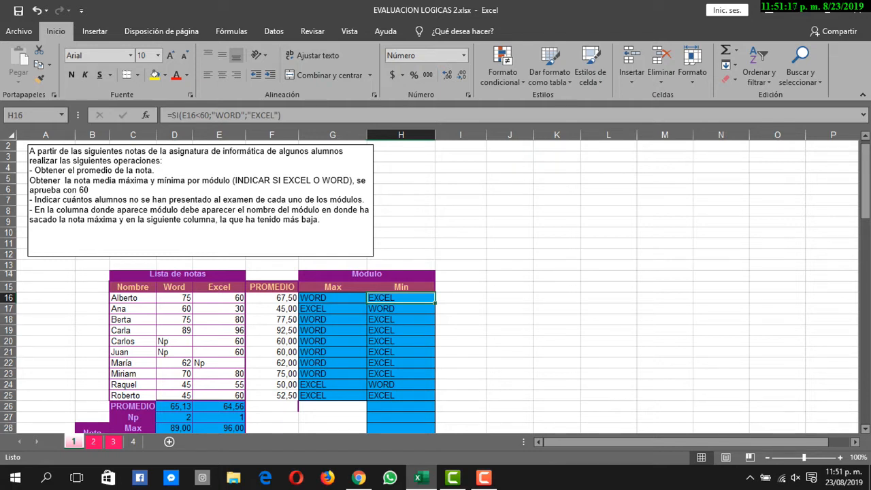
pyautogui.click(333, 309)
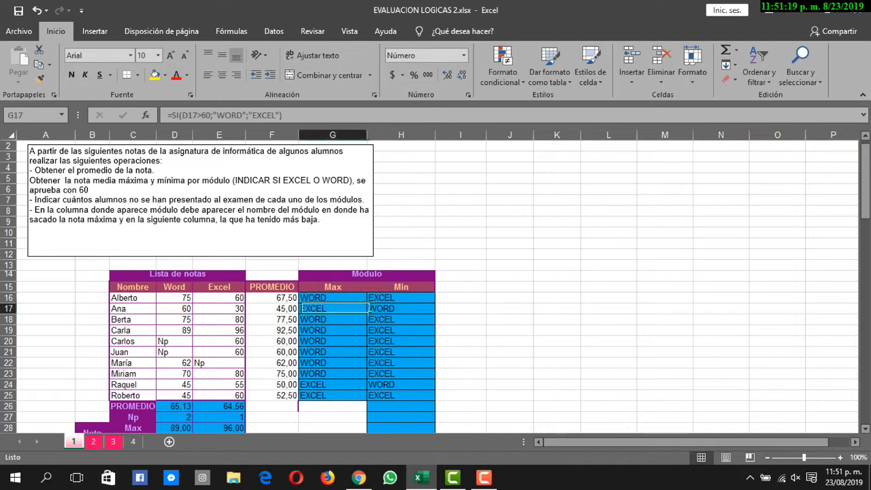
pyautogui.click(332, 299)
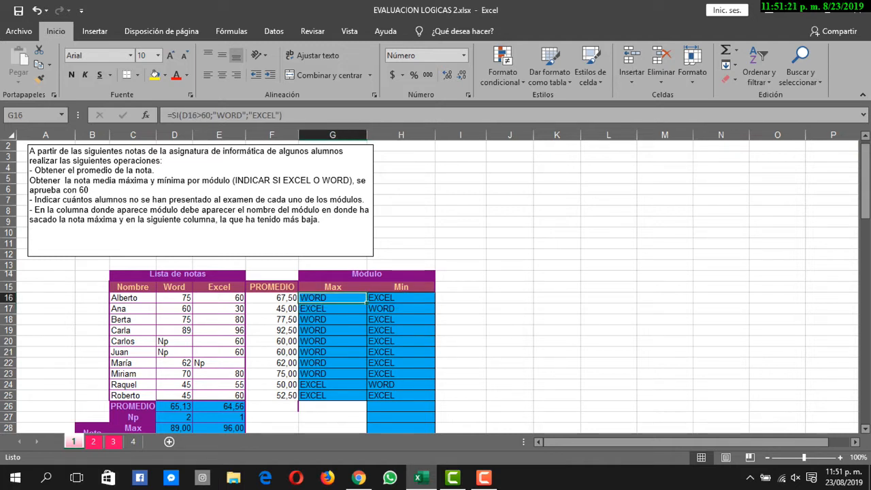
pyautogui.click(333, 309)
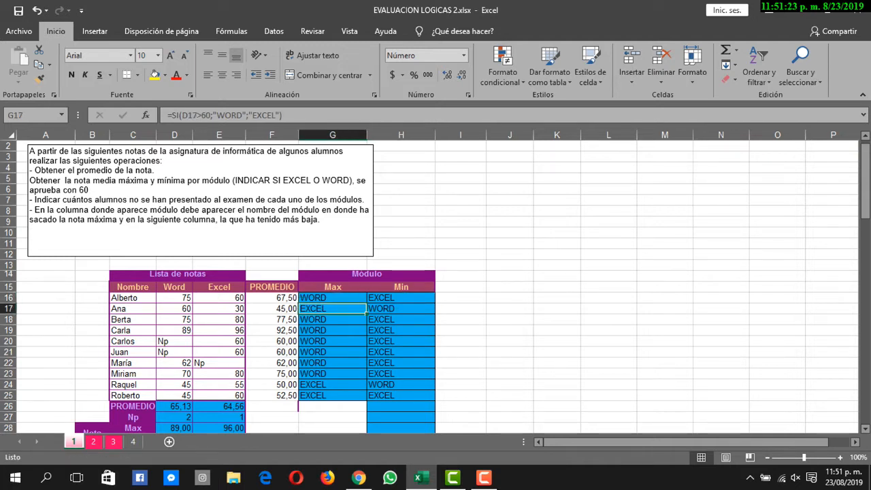
pyautogui.click(333, 299)
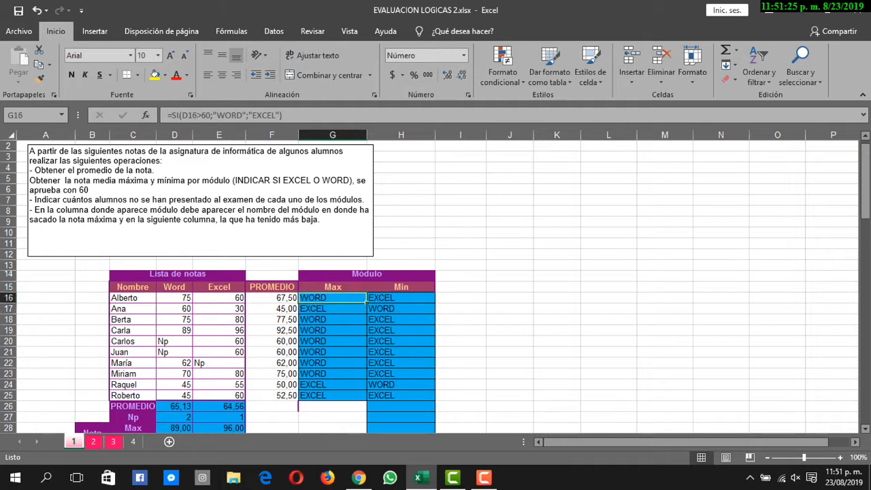
pyautogui.click(333, 309)
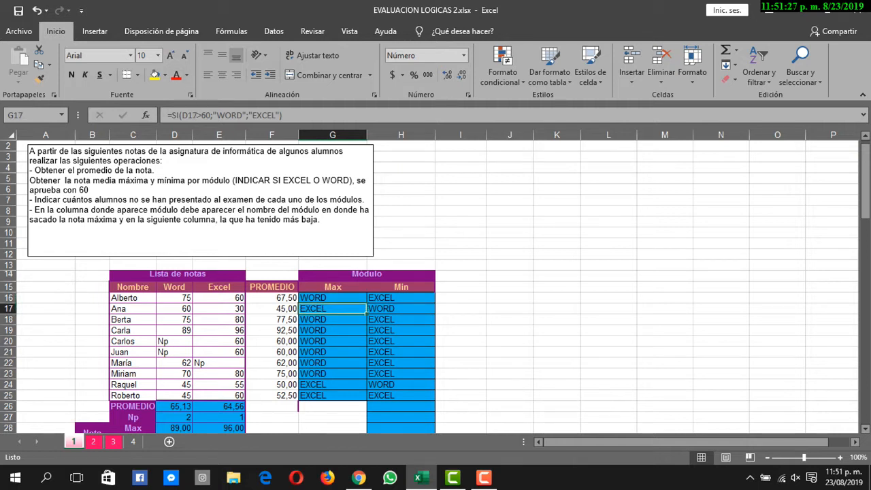
# Step: Inspect the cell reference in the logical test of the SI formula in G17, discarding any edits
pyautogui.press('F2')
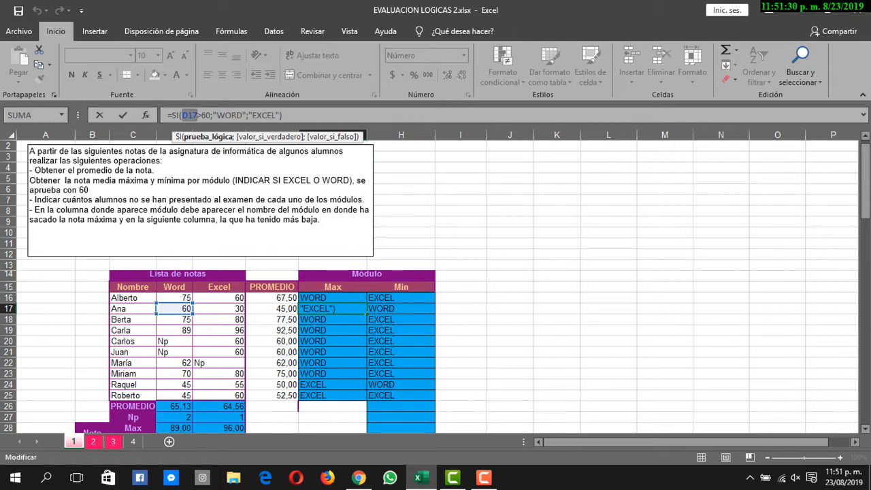
pyautogui.click(557, 320)
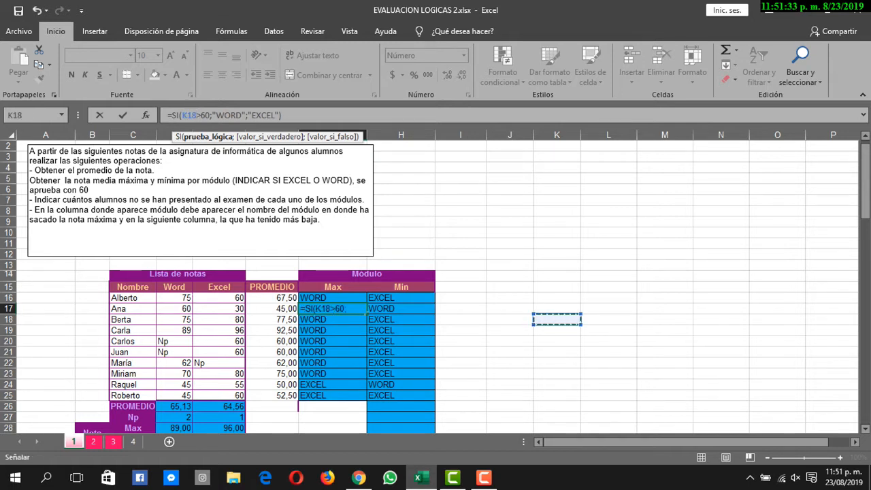
pyautogui.moveTo(866, 176)
pyautogui.mouseDown()
pyautogui.moveTo(866, 205)
pyautogui.moveTo(866, 186)
pyautogui.mouseUp()
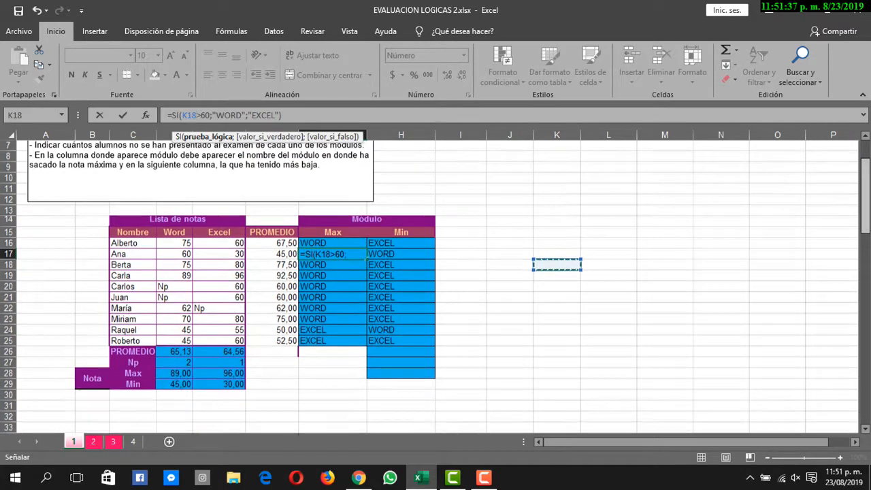
pyautogui.click(174, 352)
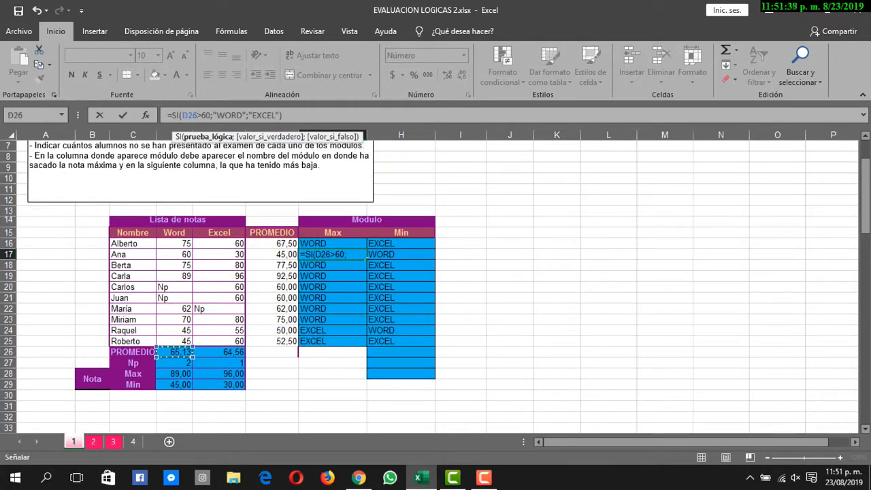
pyautogui.press('Escape')
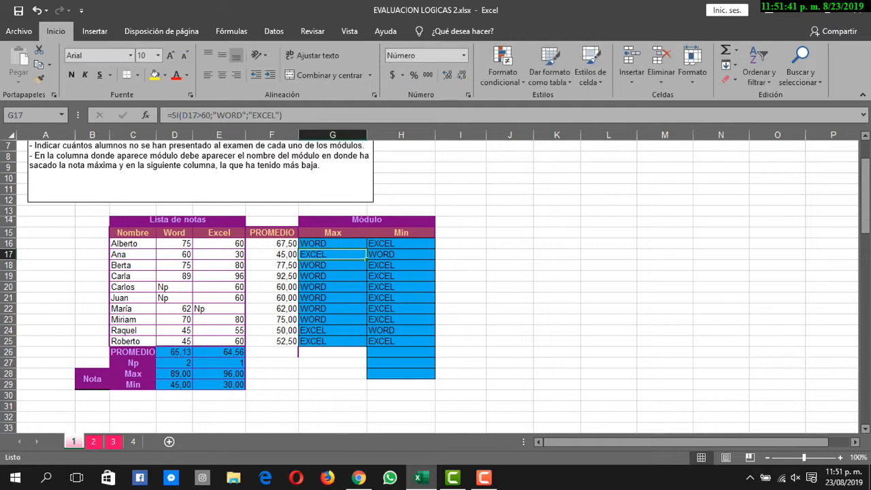
# Step: Examine the PROMEDIO formula in D26 and its range of Word grades, D16 to D25, discarding any edits
pyautogui.click(174, 352)
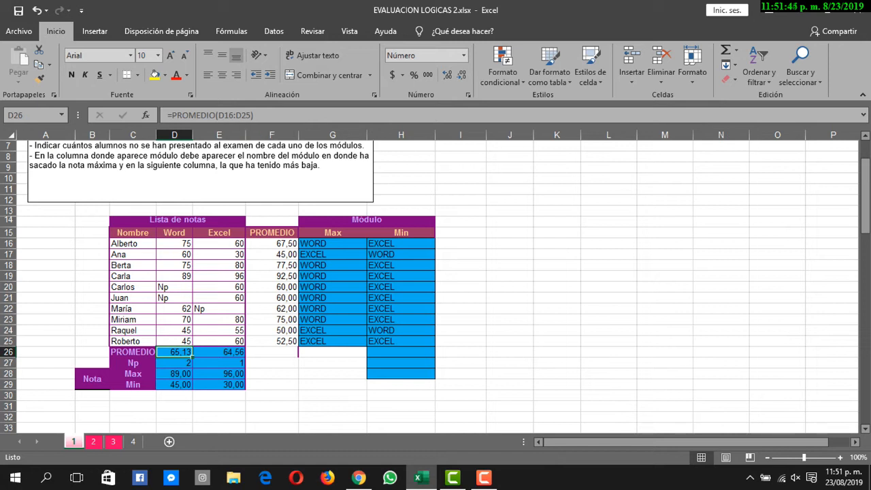
pyautogui.click(174, 243)
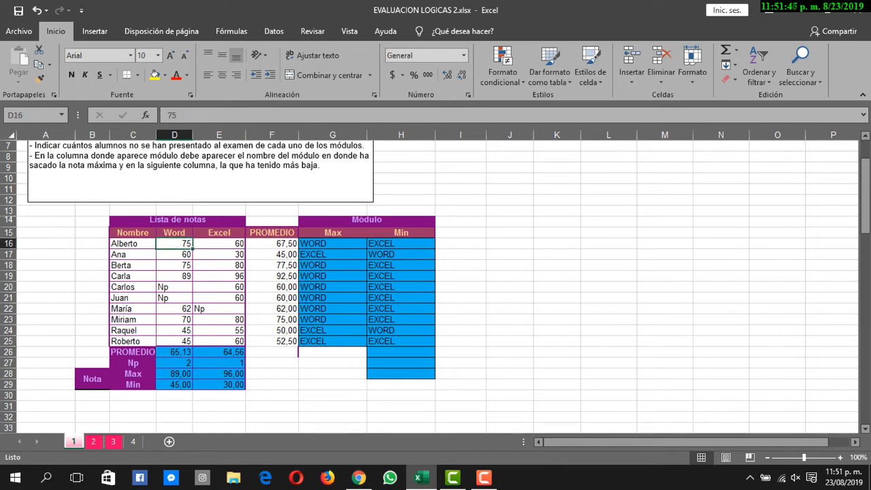
pyautogui.click(175, 341)
pyautogui.doubleClick(175, 352)
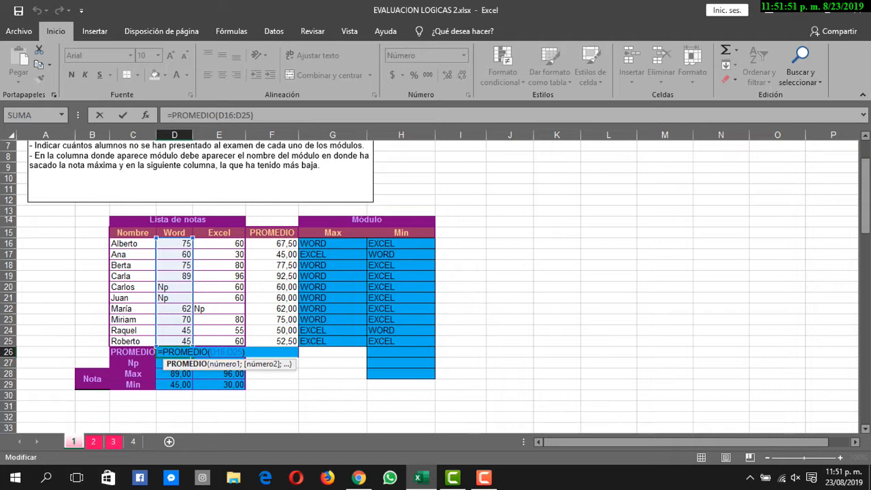
pyautogui.click(226, 352)
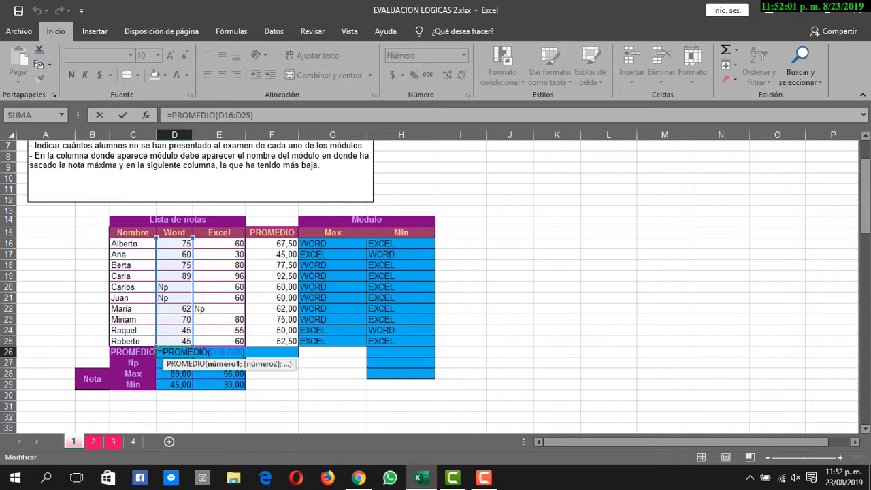
pyautogui.click(272, 385)
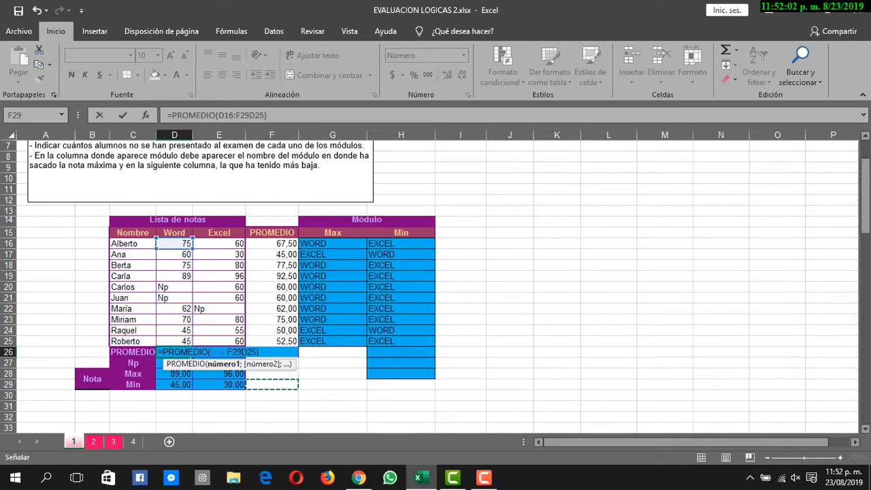
pyautogui.press('Escape')
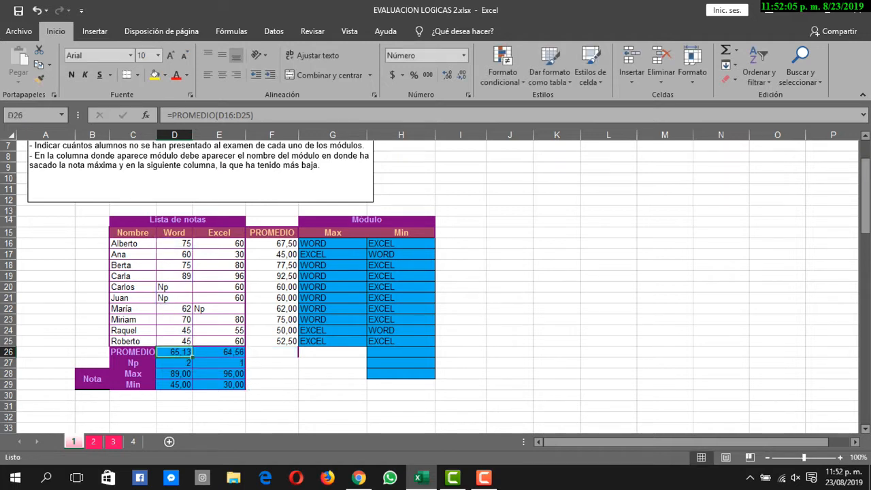
# Step: Examine the range and criterion of the CONTAR.SI formula in D27, discard the trial edit, and undo the last entries
pyautogui.doubleClick(174, 363)
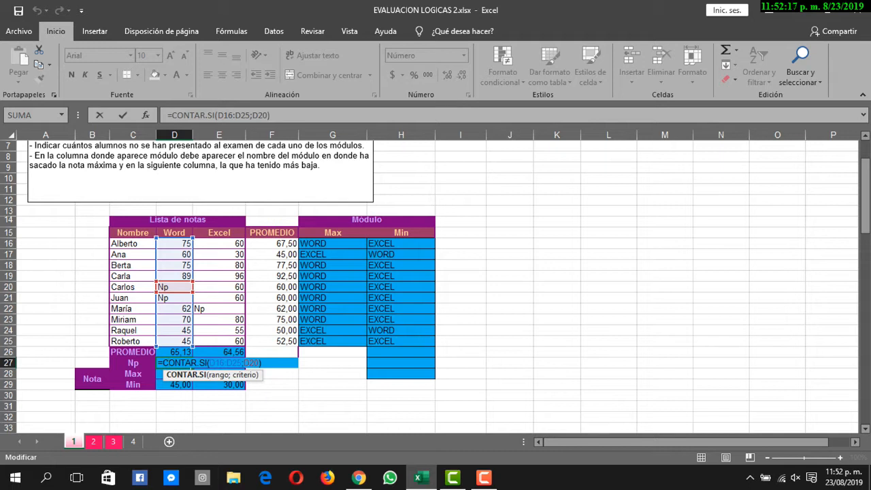
pyautogui.doubleClick(251, 363)
pyautogui.press('BackSpace')
pyautogui.press('BackSpace')
pyautogui.press('BackSpace')
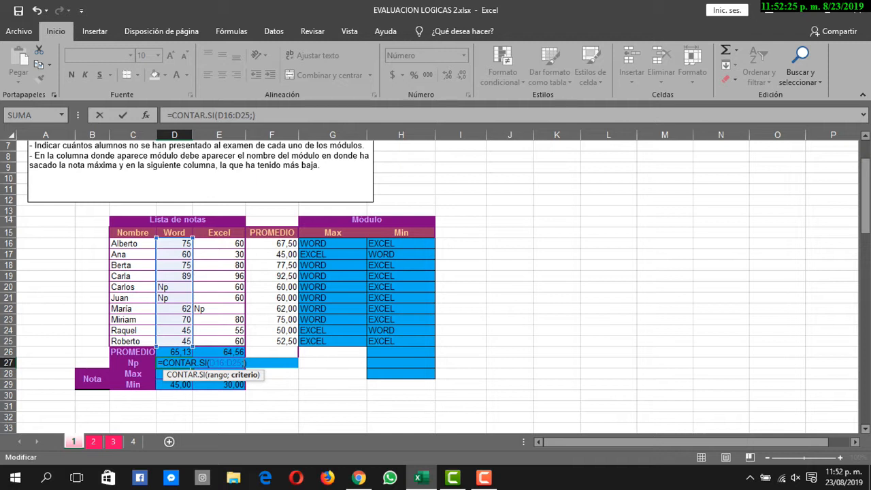
pyautogui.press('Escape')
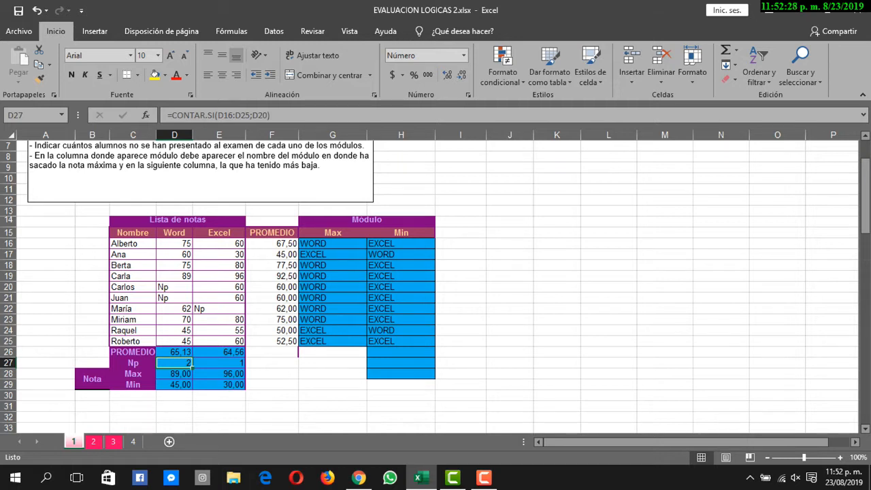
pyautogui.hotkey('ctrl', 'z')
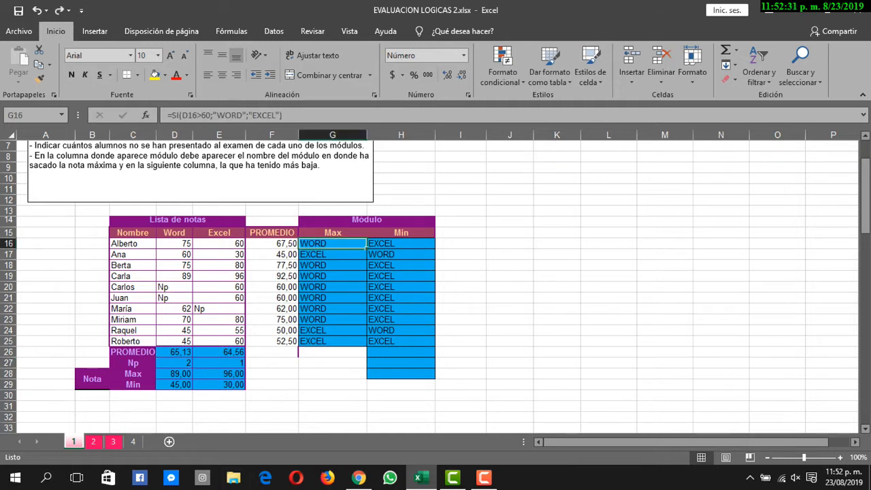
pyautogui.hotkey('ctrl', 'z')
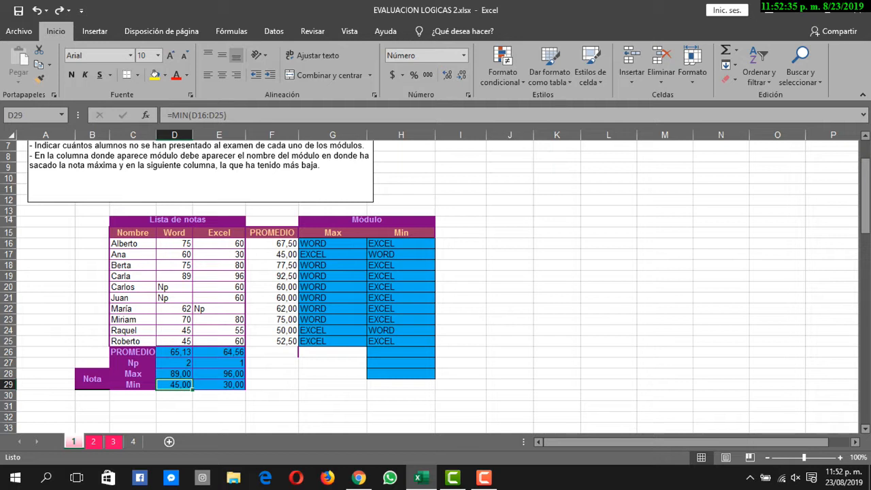
# Step: Examine the MAX formula in D28 and the MIN formula in D29 of the Word grades without editing them
pyautogui.click(175, 373)
pyautogui.press('F2')
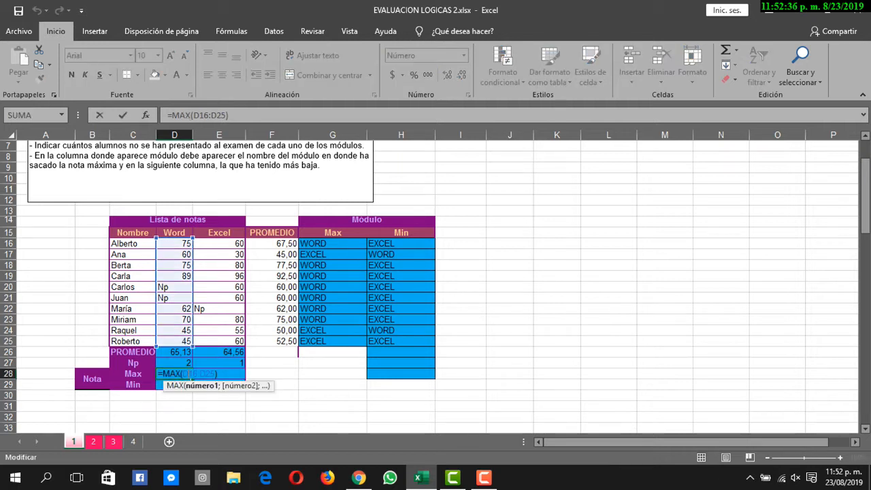
pyautogui.click(186, 115)
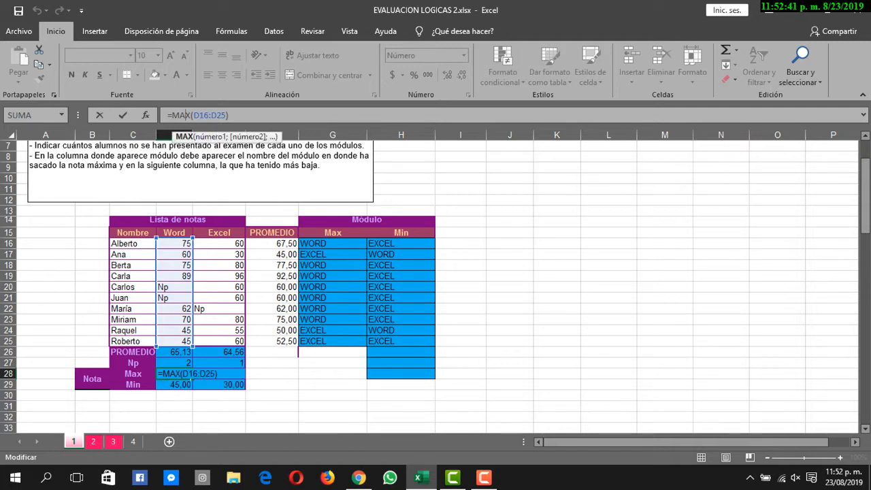
pyautogui.click(219, 396)
pyautogui.doubleClick(193, 395)
pyautogui.click(179, 385)
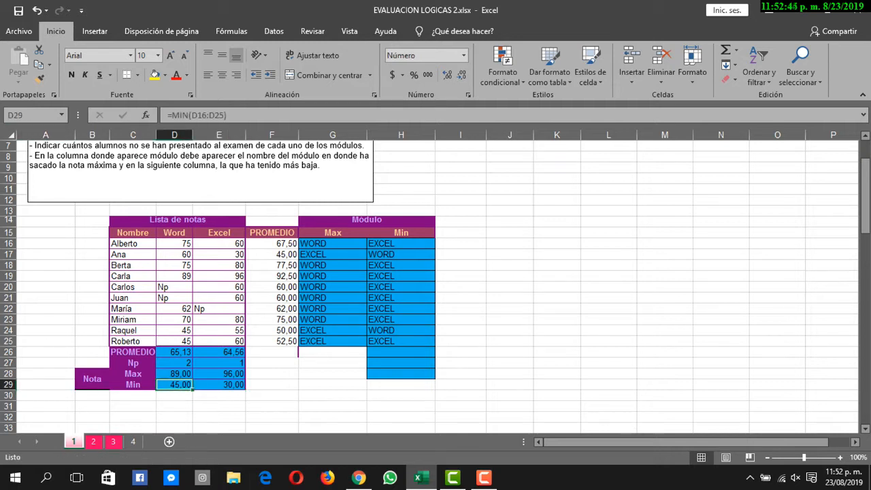
pyautogui.doubleClick(178, 384)
pyautogui.click(271, 406)
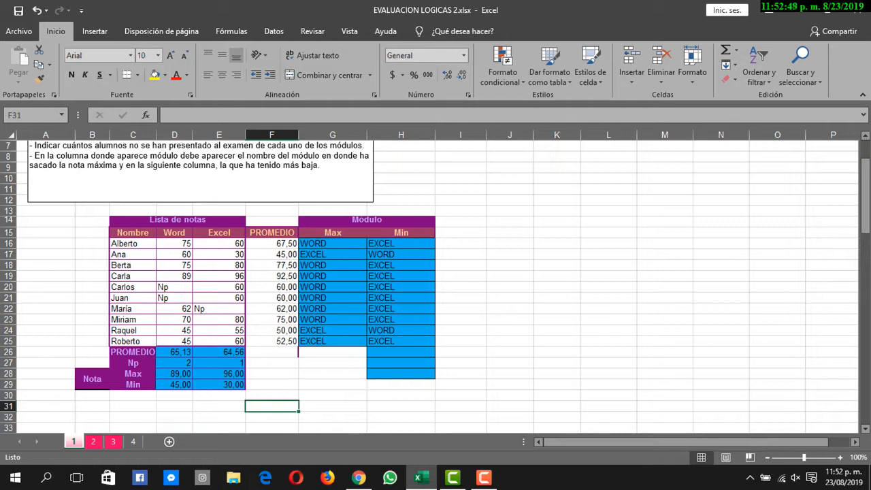
# Step: Open sheet 2 and examine the AUMENTO instructions with the increase percentages in C8 and C9
pyautogui.moveTo(866, 214); pyautogui.dragTo(866, 198)
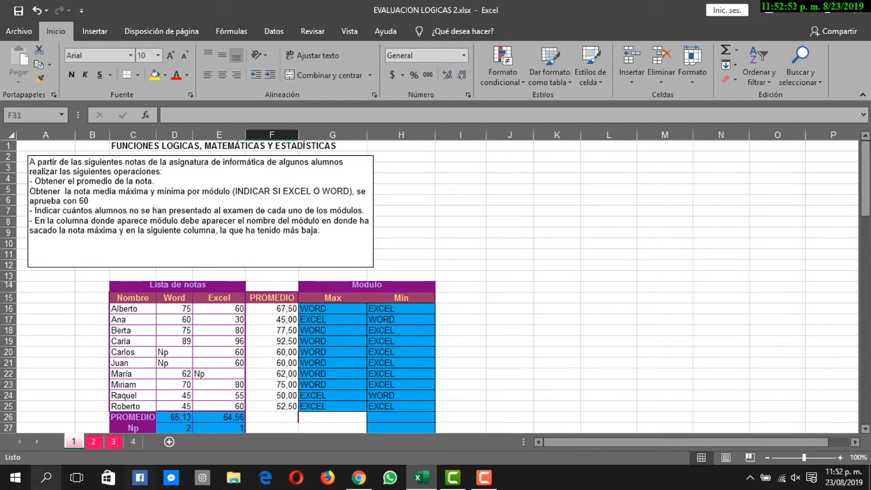
pyautogui.click(94, 441)
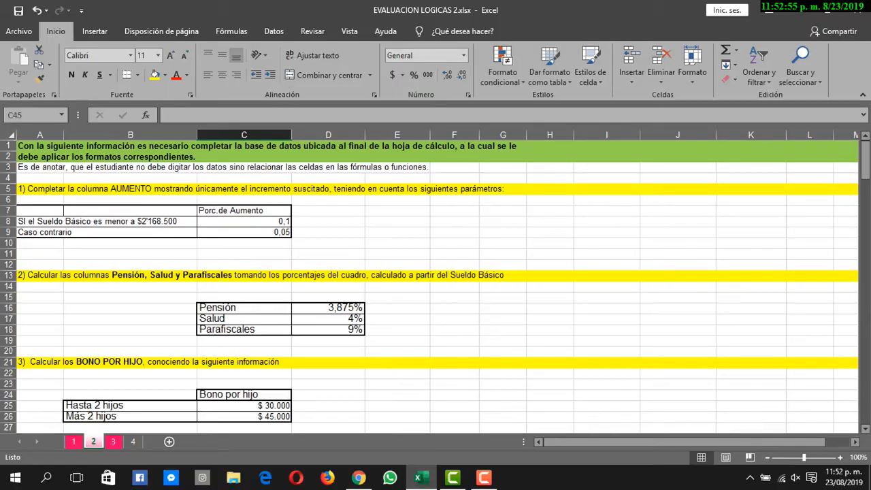
pyautogui.moveTo(866, 161)
pyautogui.mouseDown()
pyautogui.moveTo(866, 253)
pyautogui.moveTo(866, 160)
pyautogui.mouseUp()
pyautogui.click(244, 221)
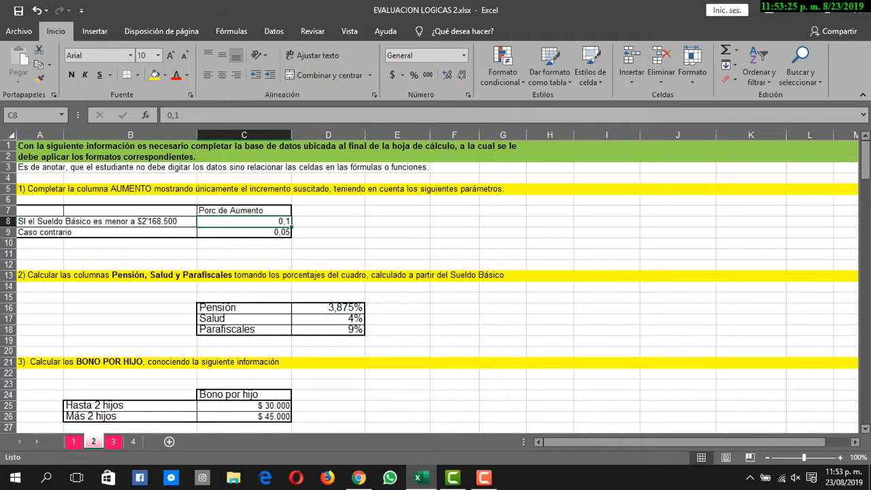
pyautogui.doubleClick(244, 221)
pyautogui.click(130, 222)
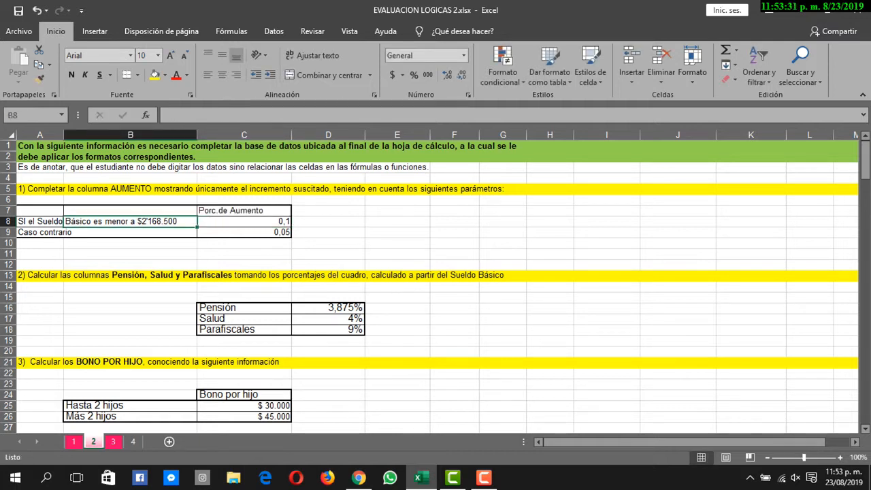
pyautogui.click(244, 232)
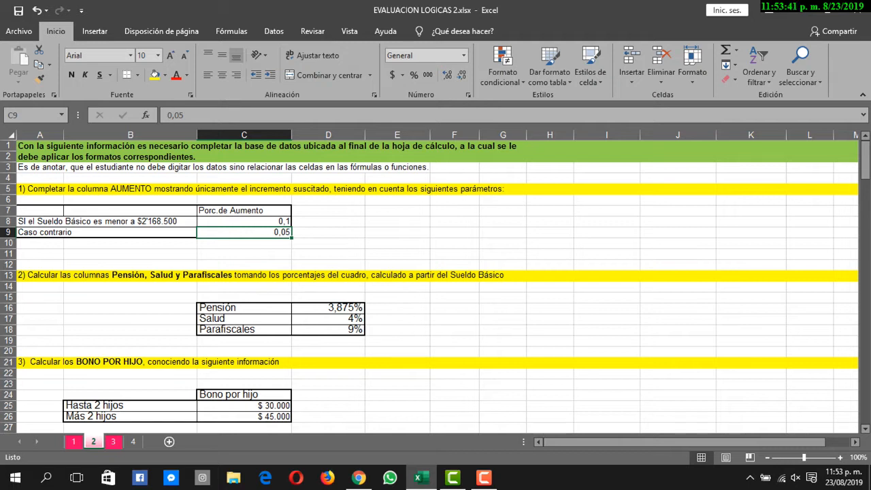
pyautogui.click(244, 222)
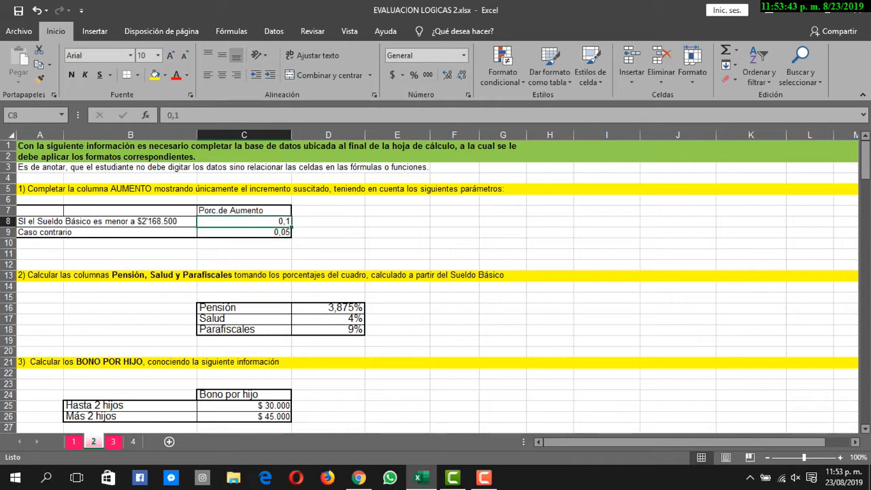
# Step: Read through instructions 2 to 5, covering Pensión, Salud, Parafiscales, BONO POR HIJO, SUELDO NETO and the tables for completion
pyautogui.moveTo(866, 160); pyautogui.dragTo(866, 167)
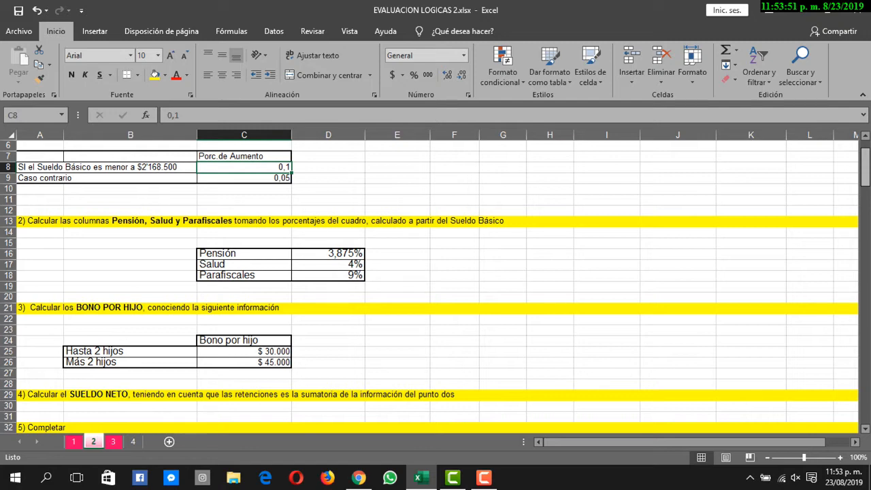
pyautogui.moveTo(866, 167); pyautogui.dragTo(866, 187)
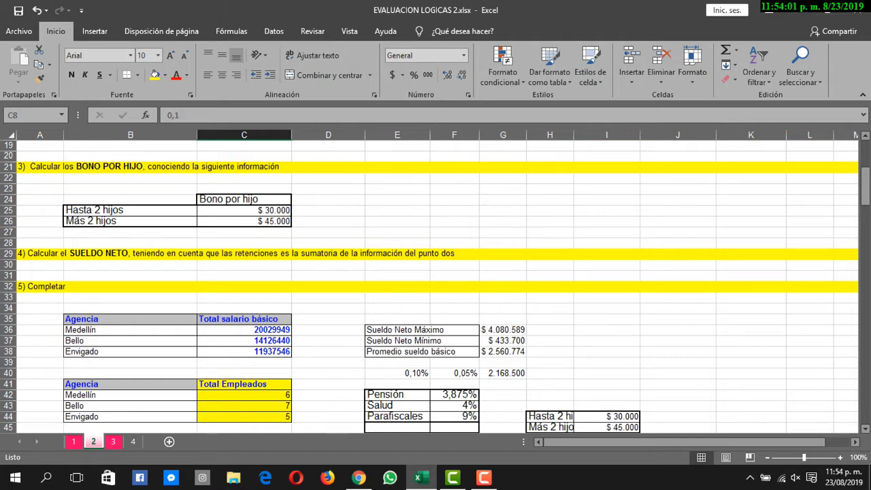
pyautogui.click(245, 221)
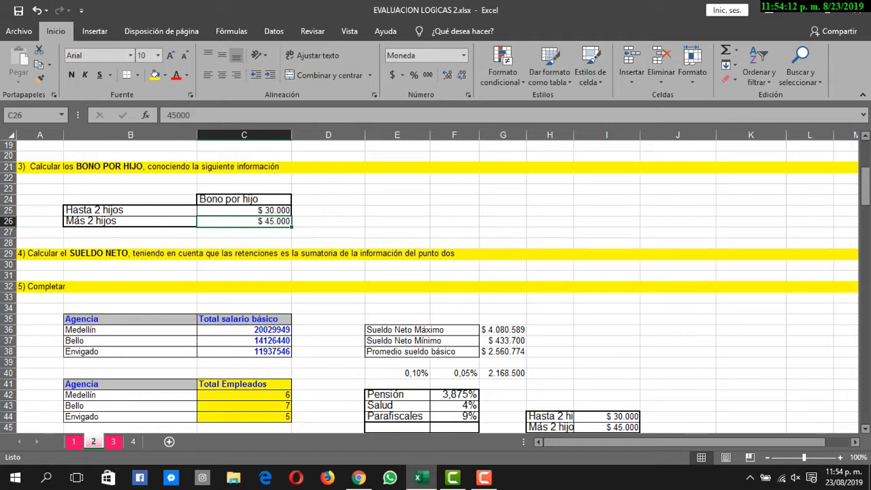
pyautogui.click(130, 287)
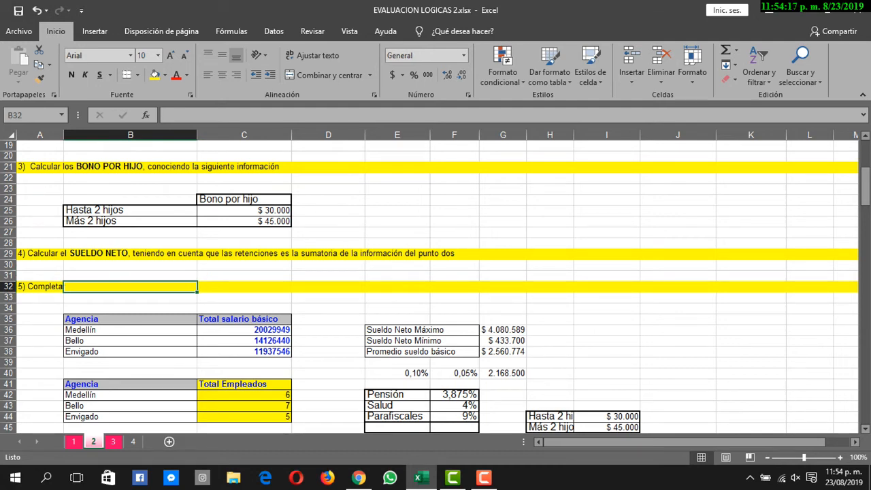
# Step: Examine the SUMAR.SI.CONJUNTO formula for Medellín's total basic salary in C36 and its sum range, D49 to D66
pyautogui.click(328, 342)
pyautogui.press('Down')
pyautogui.press('Down')
pyautogui.press('Down')
pyautogui.press('Down')
pyautogui.press('Down')
pyautogui.press('Down')
pyautogui.press('Down')
pyautogui.press('Down')
pyautogui.press('Down')
pyautogui.press('Down')
pyautogui.press('Down')
pyautogui.press('Down')
pyautogui.press('Down')
pyautogui.press('Down')
pyautogui.press('Down')
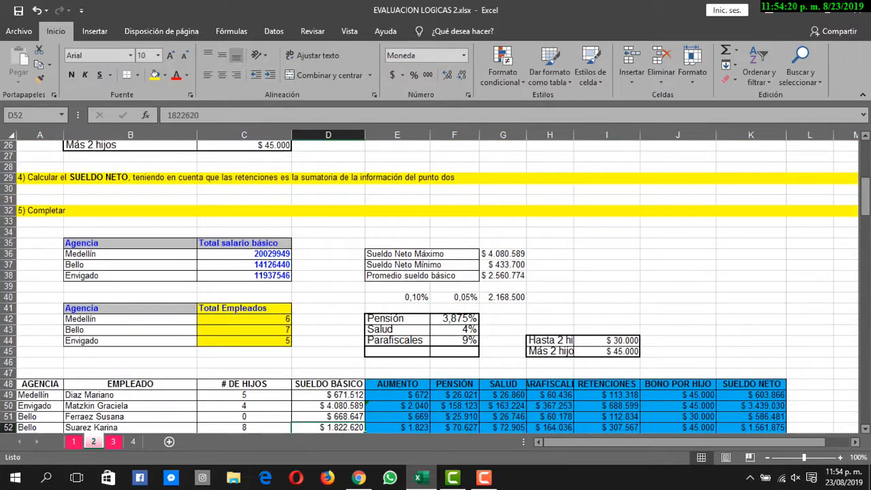
pyautogui.click(243, 244)
pyautogui.click(244, 254)
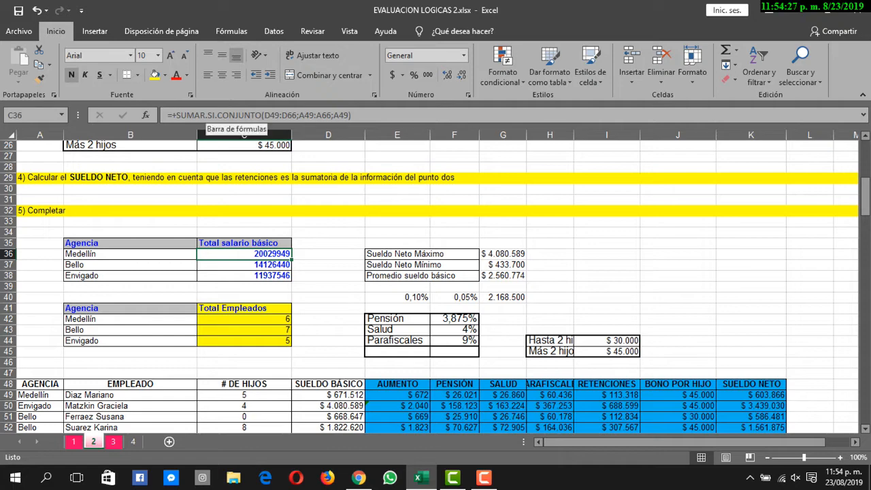
pyautogui.moveTo(866, 196)
pyautogui.mouseDown()
pyautogui.moveTo(865, 249)
pyautogui.moveTo(866, 201)
pyautogui.mouseUp()
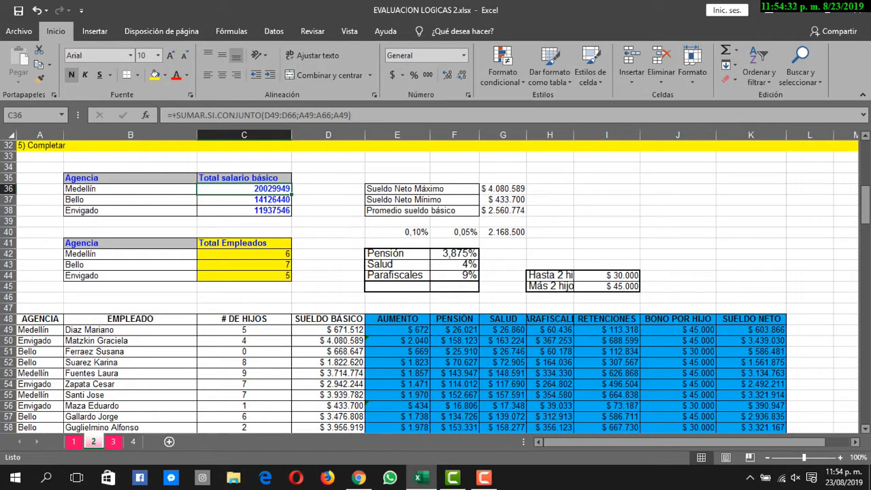
pyautogui.click(286, 116)
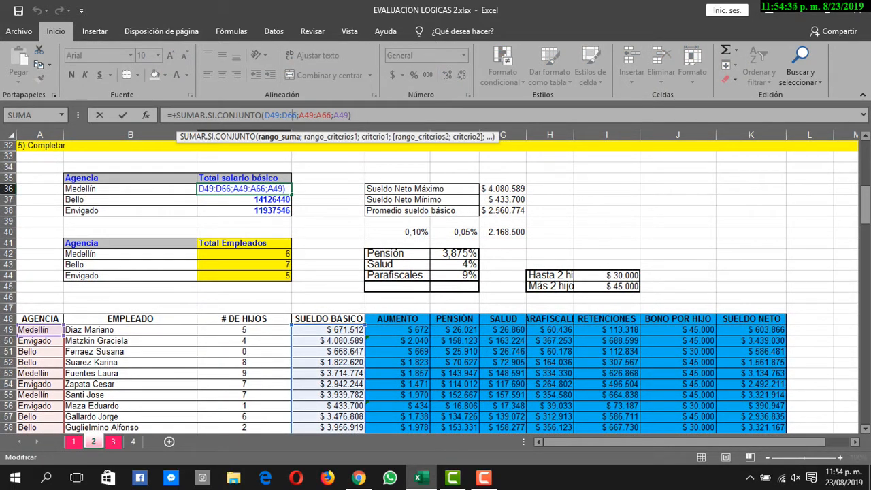
pyautogui.moveTo(866, 204); pyautogui.dragTo(866, 209)
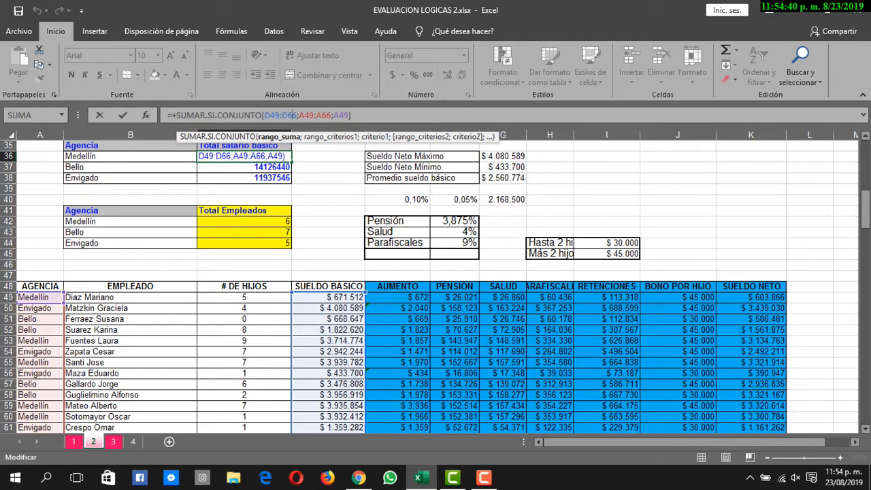
pyautogui.moveTo(866, 209); pyautogui.dragTo(866, 216)
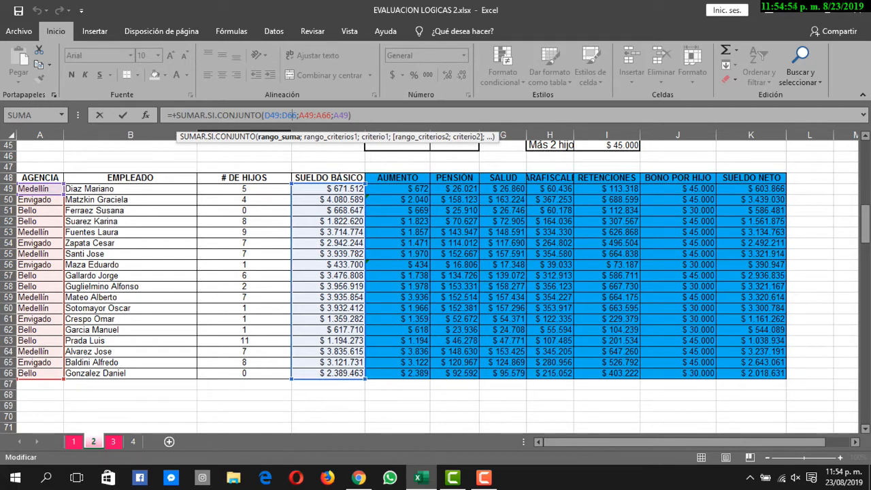
# Step: Examine the criteria range A49:A66 and criterion A49 in the C36 formula, and close it without edits
pyautogui.click(316, 115)
pyautogui.click(344, 115)
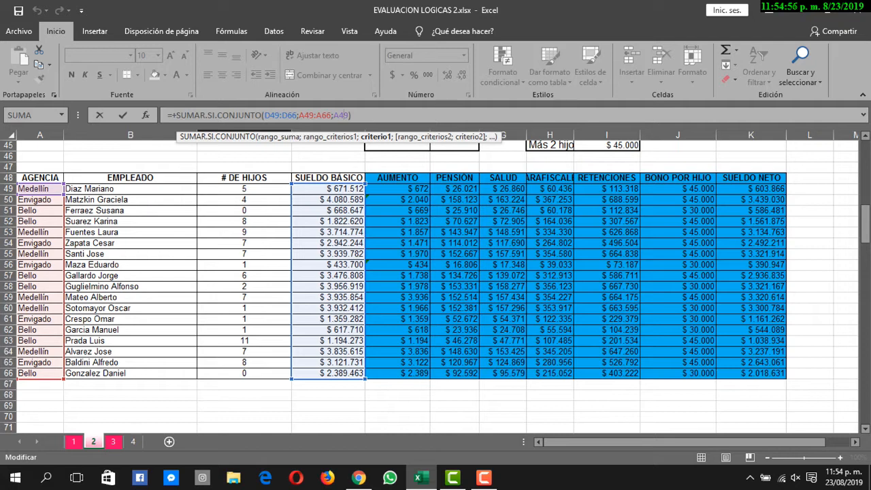
pyautogui.click(316, 115)
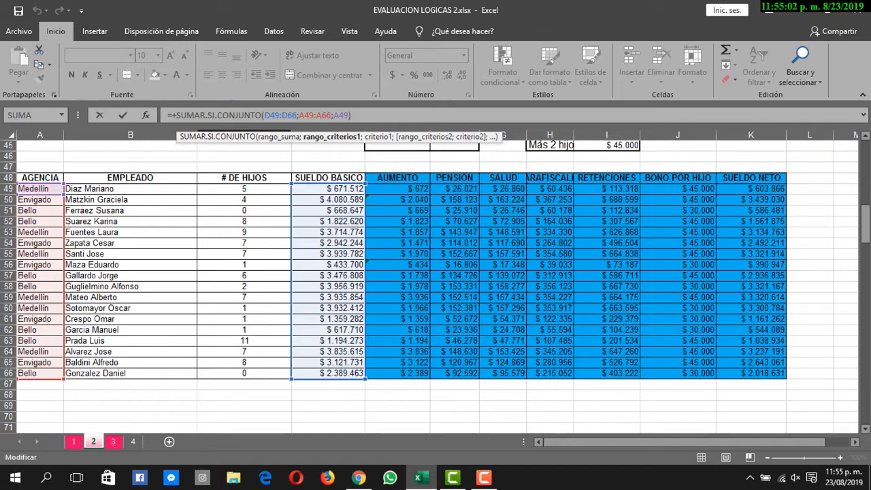
pyautogui.moveTo(865, 224); pyautogui.dragTo(865, 199)
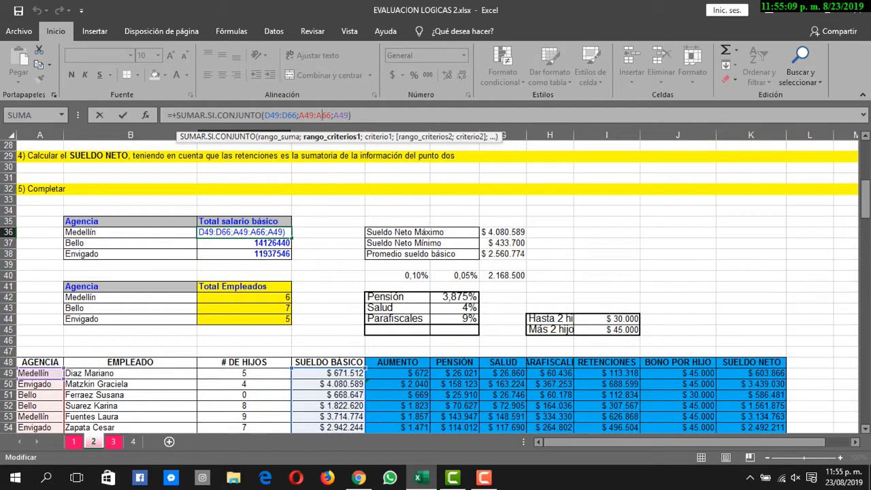
pyautogui.press('Return')
pyautogui.press('Return')
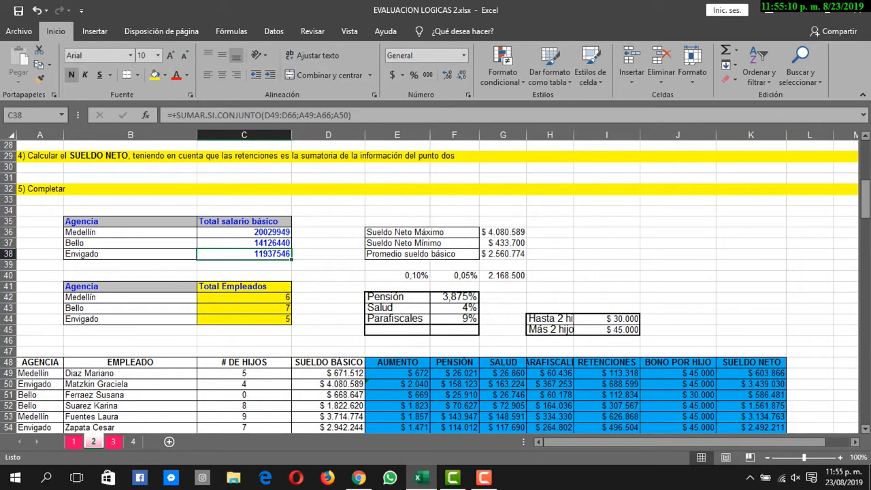
# Step: Examine the CONTAR.SI formula for Medellín's employee count in C42 with its range A49:A66 and criterion A49, and close it without edits
pyautogui.moveTo(865, 199); pyautogui.dragTo(866, 215)
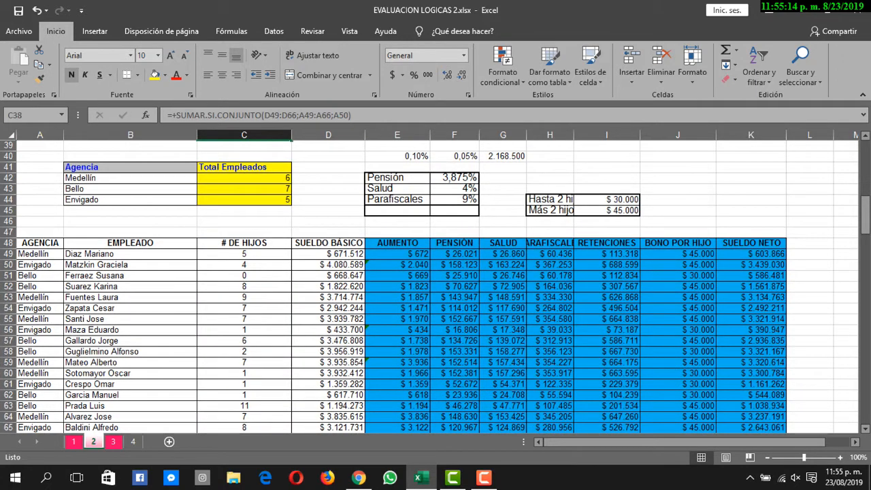
pyautogui.click(245, 178)
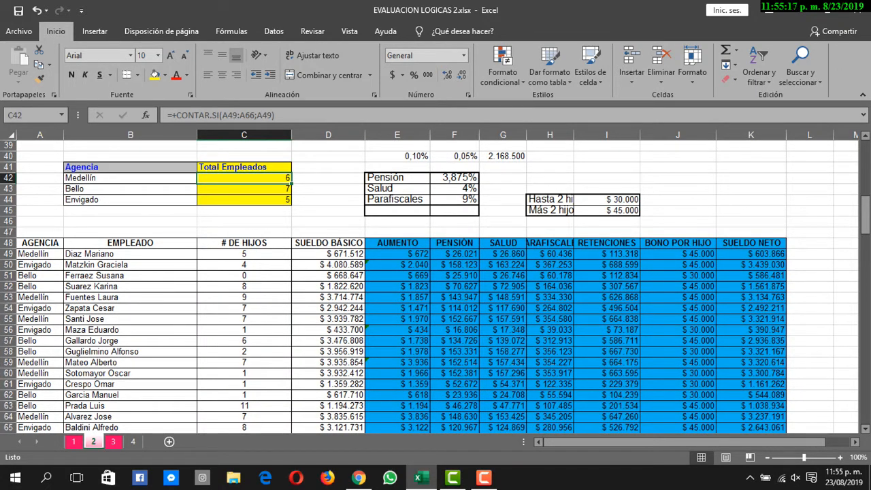
pyautogui.doubleClick(278, 178)
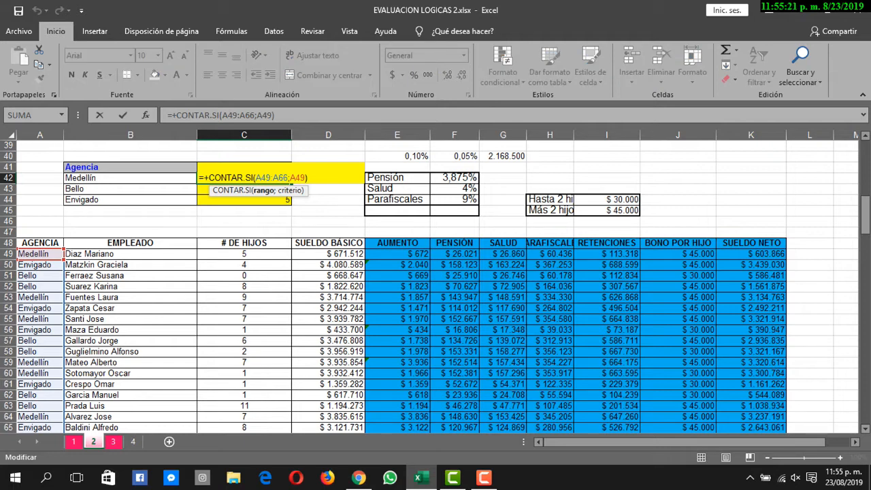
pyautogui.click(233, 115)
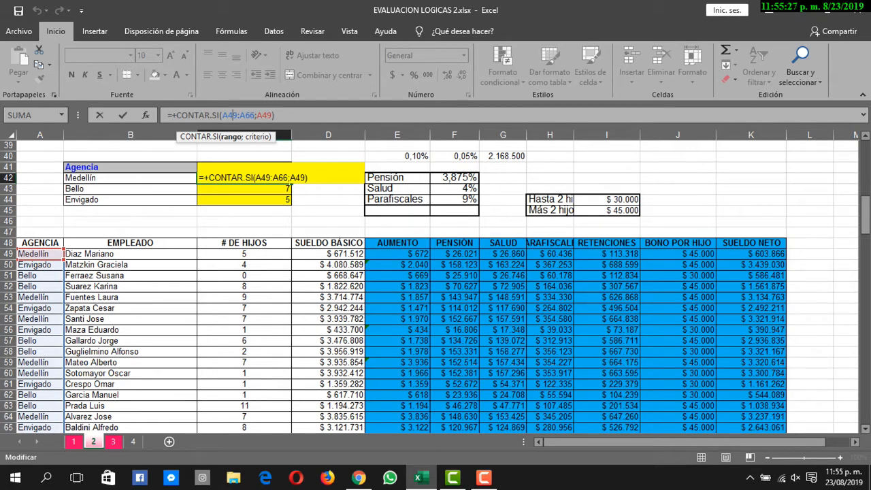
pyautogui.scroll(-2, 436, 286)
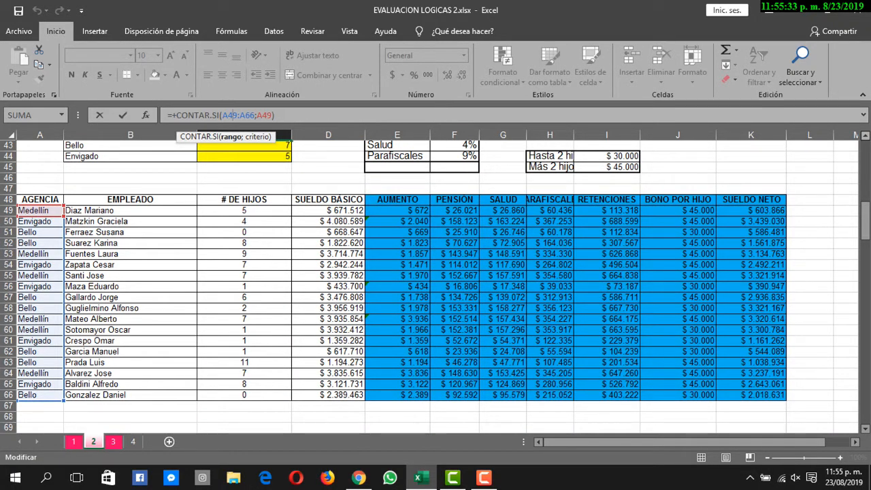
pyautogui.scroll(1, 436, 286)
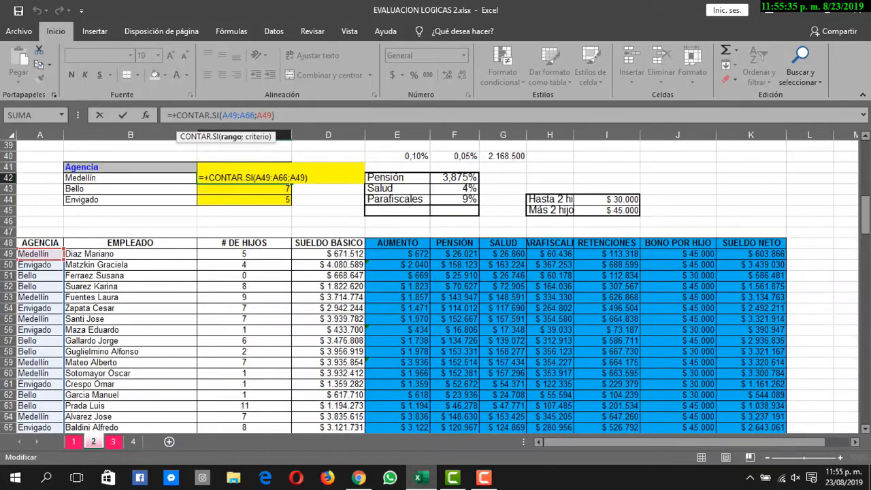
pyautogui.press('Return')
# Step: Review the Total Empleados entries for Medellín, Bello and Envigado against the AGENCIA column starting at A49
pyautogui.click(244, 178)
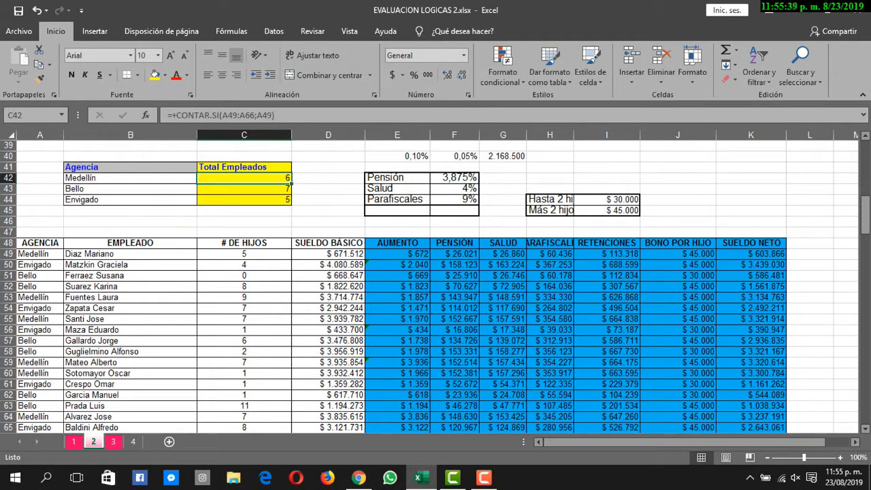
pyautogui.click(130, 188)
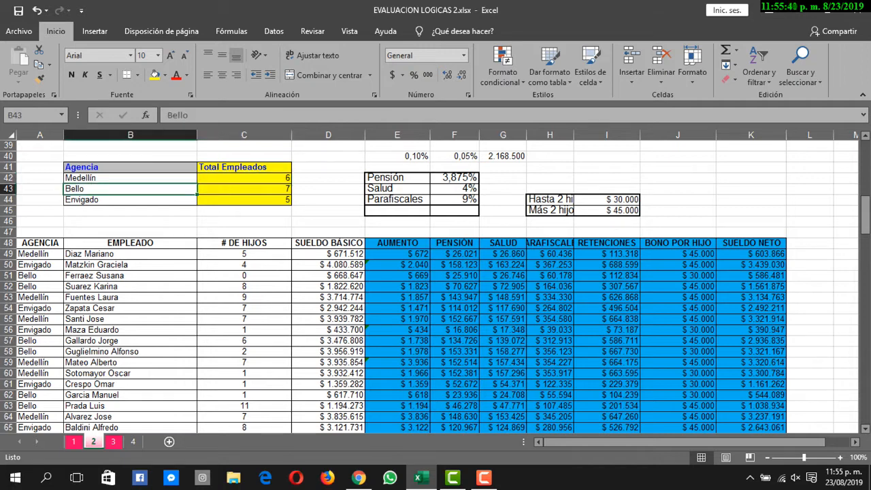
pyautogui.click(244, 199)
pyautogui.click(40, 254)
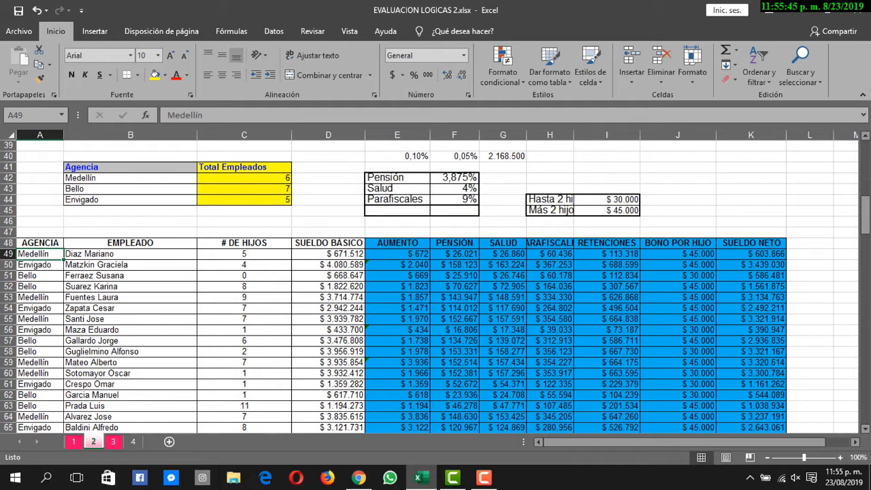
# Step: Examine the AUMENTO formula in E49, which multiplies D49 by the absolute reference $E$40, and check the percentages in E40 and F40
pyautogui.moveTo(865, 215); pyautogui.dragTo(865, 215)
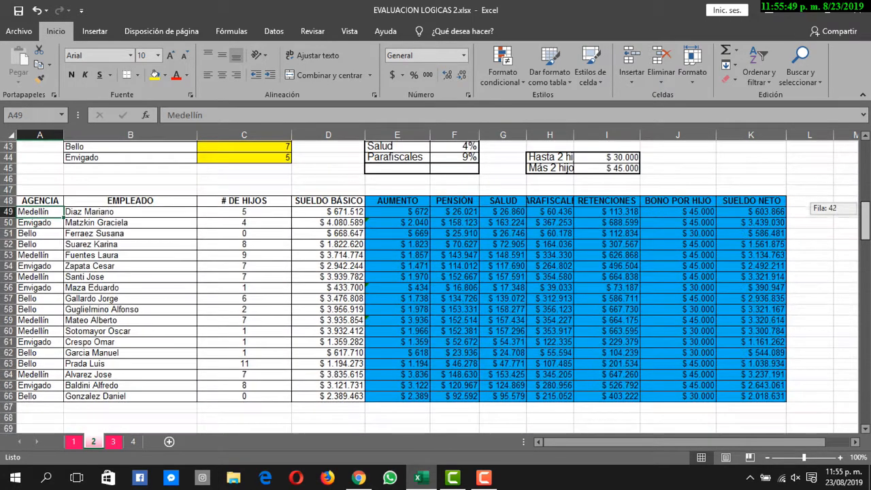
pyautogui.click(329, 211)
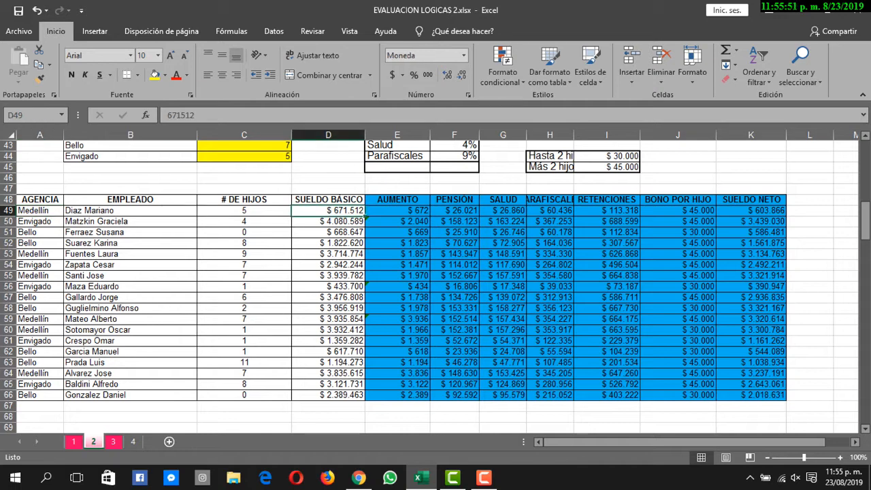
pyautogui.click(397, 210)
pyautogui.doubleClick(397, 216)
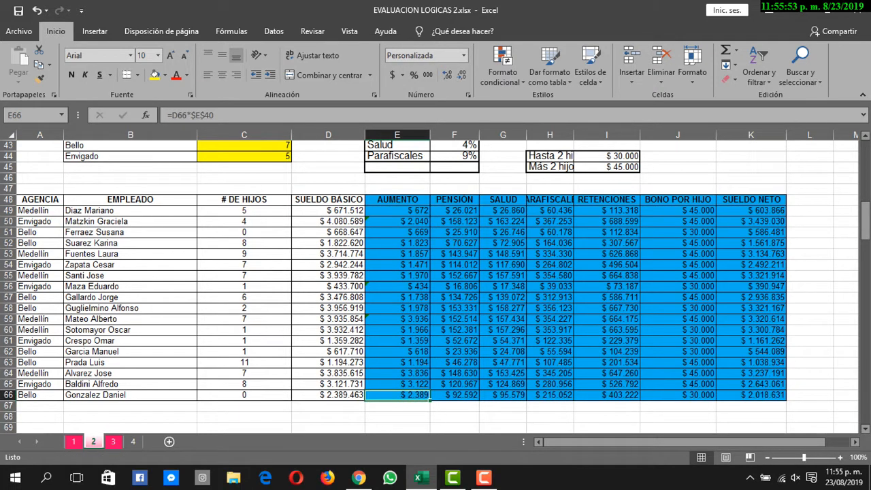
pyautogui.doubleClick(397, 211)
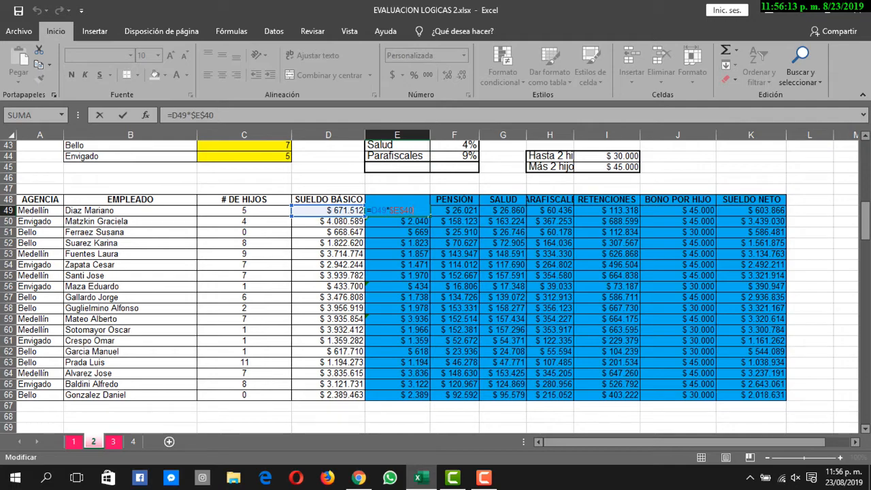
pyautogui.moveTo(866, 222); pyautogui.dragTo(865, 188)
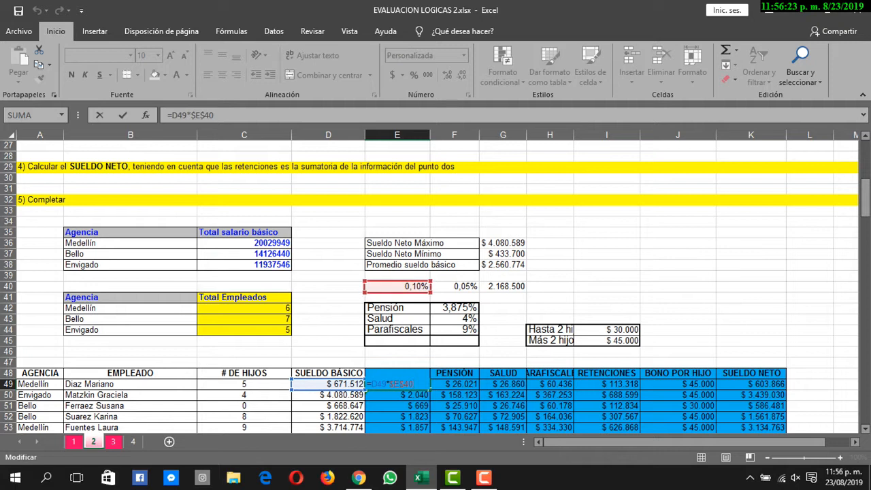
pyautogui.click(328, 287)
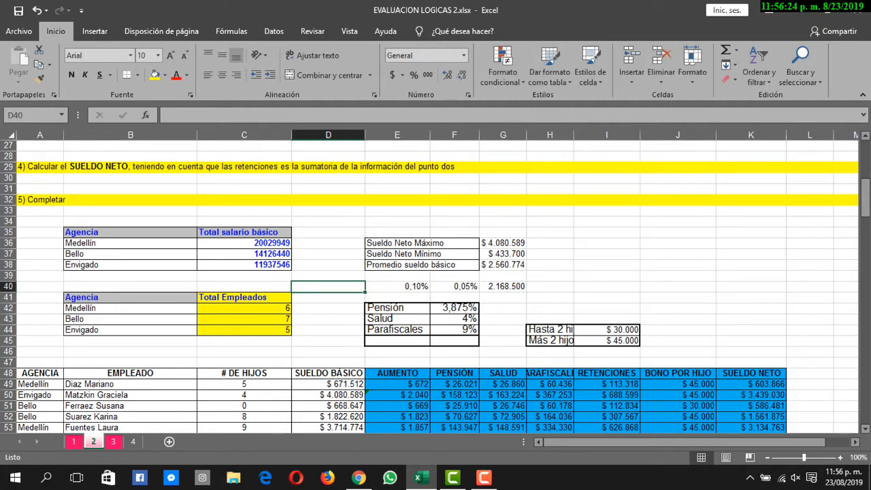
pyautogui.click(398, 286)
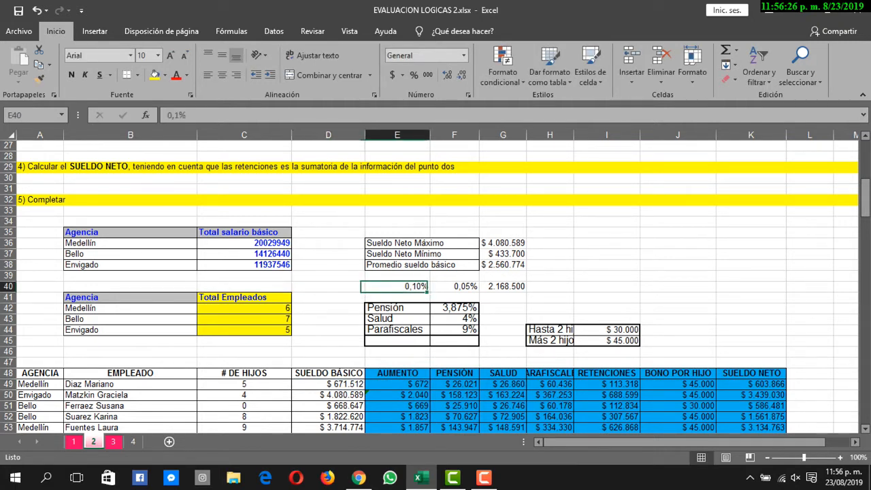
pyautogui.click(455, 287)
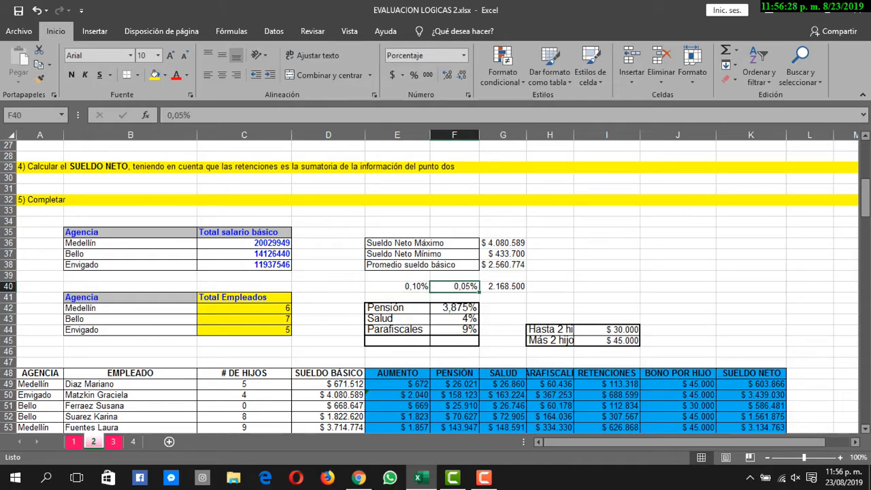
# Step: Examine the PENSIÓN formula in F49, trace its absolute reference to the Pensión percentage in D16, and close it without edits
pyautogui.moveTo(866, 198); pyautogui.dragTo(865, 212)
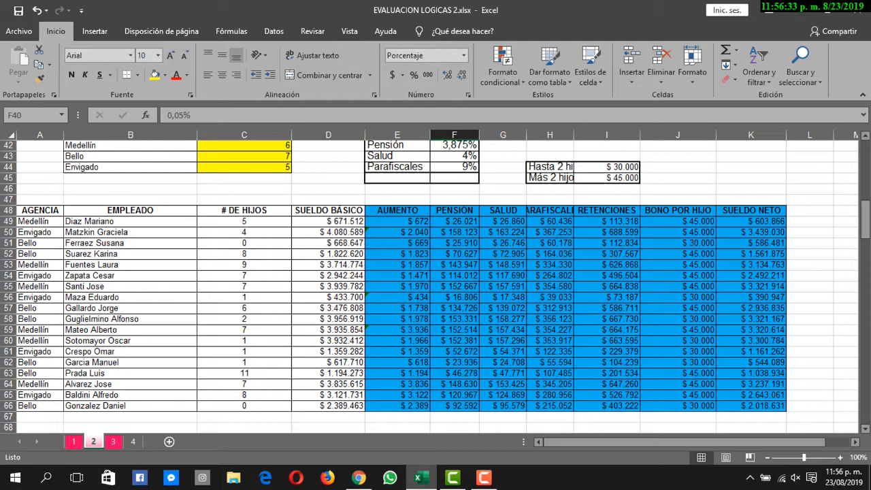
pyautogui.click(455, 221)
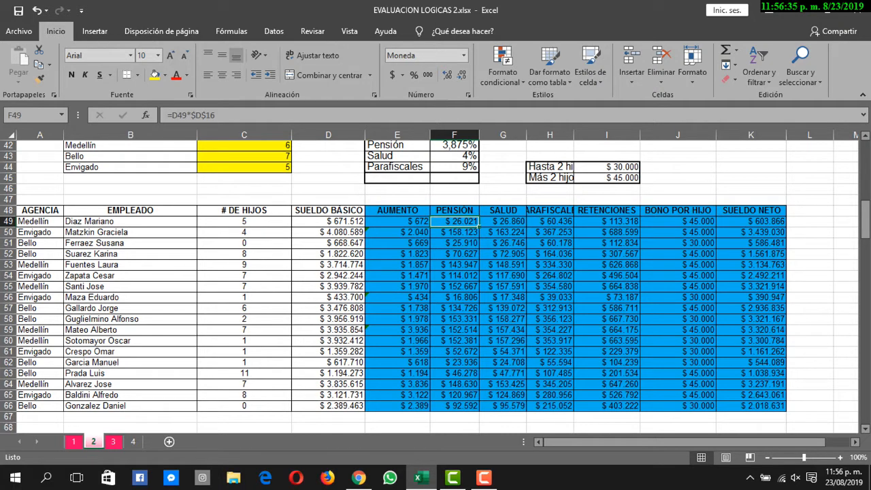
pyautogui.press('F2')
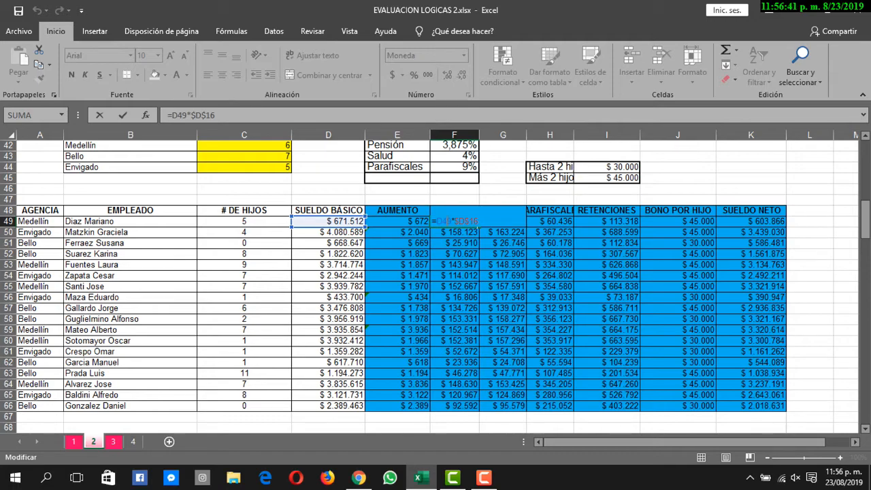
pyautogui.moveTo(865, 220); pyautogui.dragTo(865, 178)
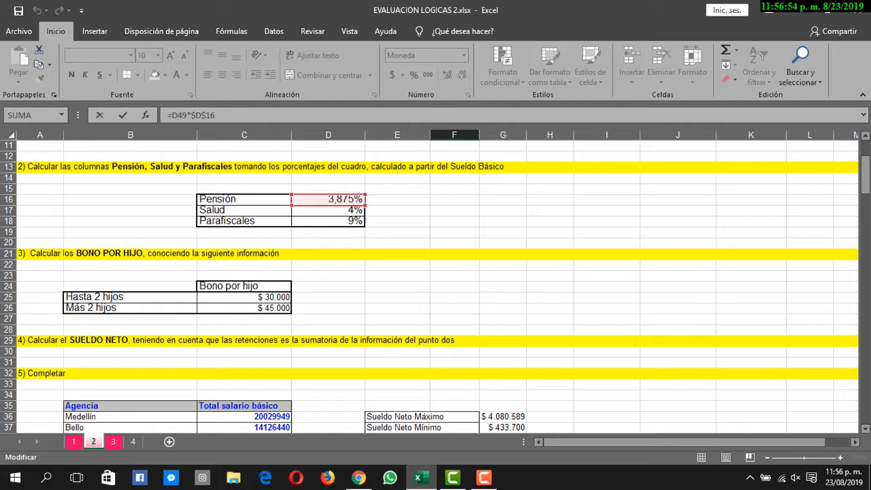
pyautogui.click(202, 115)
pyautogui.moveTo(865, 171); pyautogui.dragTo(865, 211)
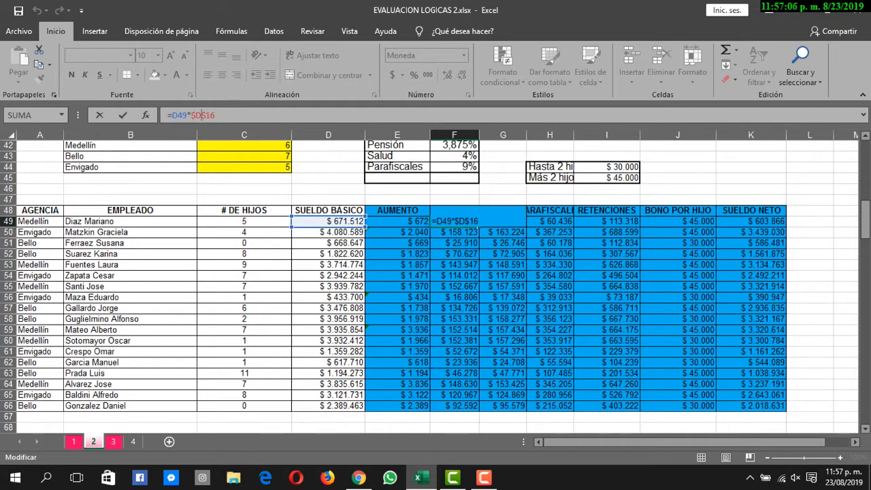
pyautogui.click(503, 199)
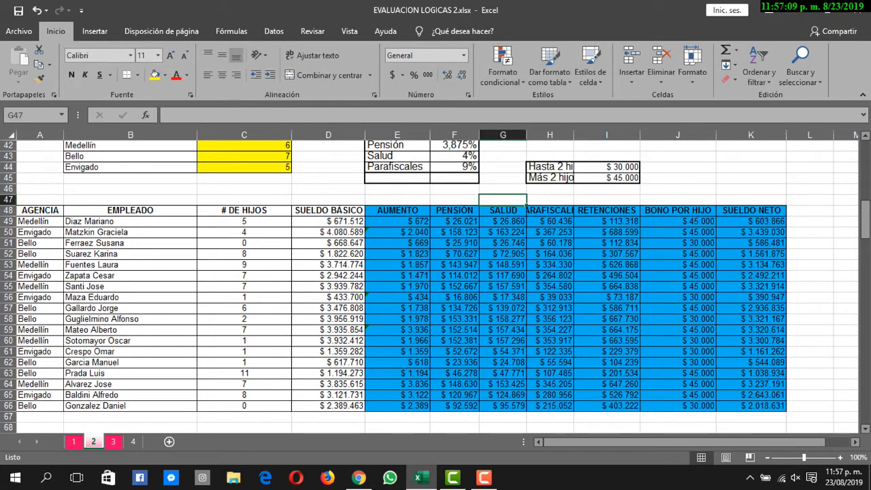
# Step: Examine the SALUD formula in G49 and its absolute reference to the Salud percentage in D17, and close it without edits
pyautogui.doubleClick(503, 222)
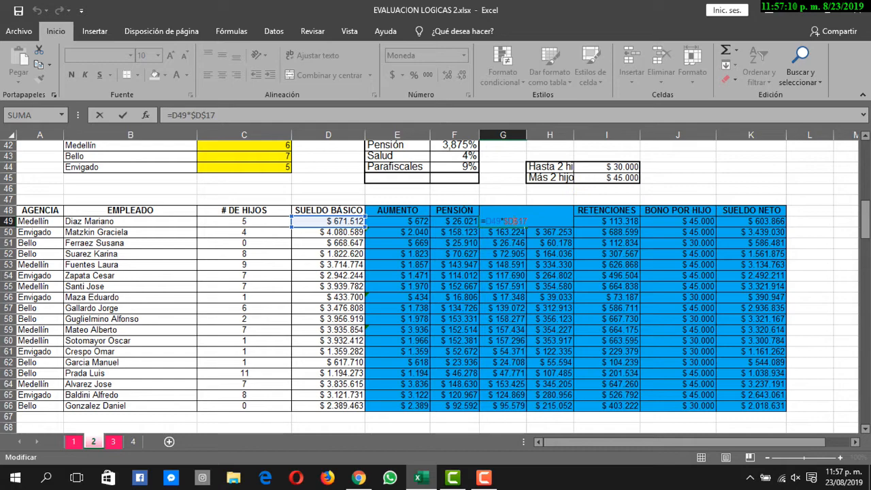
pyautogui.moveTo(866, 219); pyautogui.dragTo(866, 156)
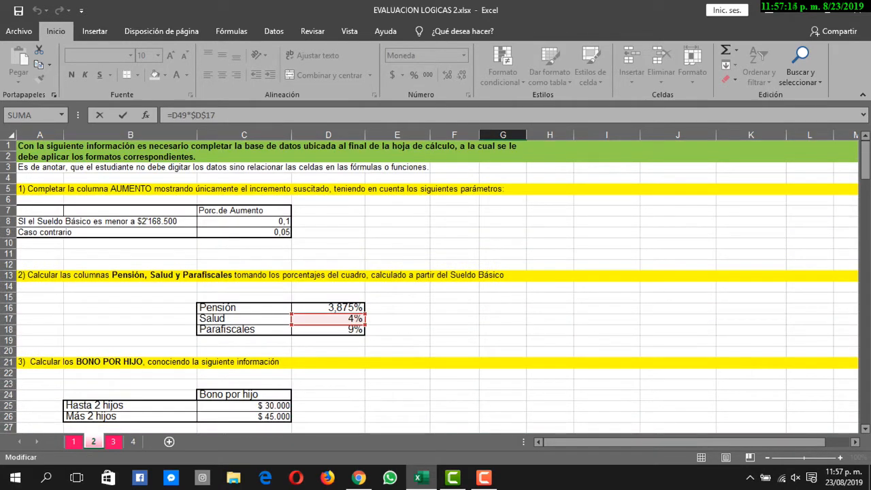
pyautogui.moveTo(866, 164); pyautogui.dragTo(866, 208)
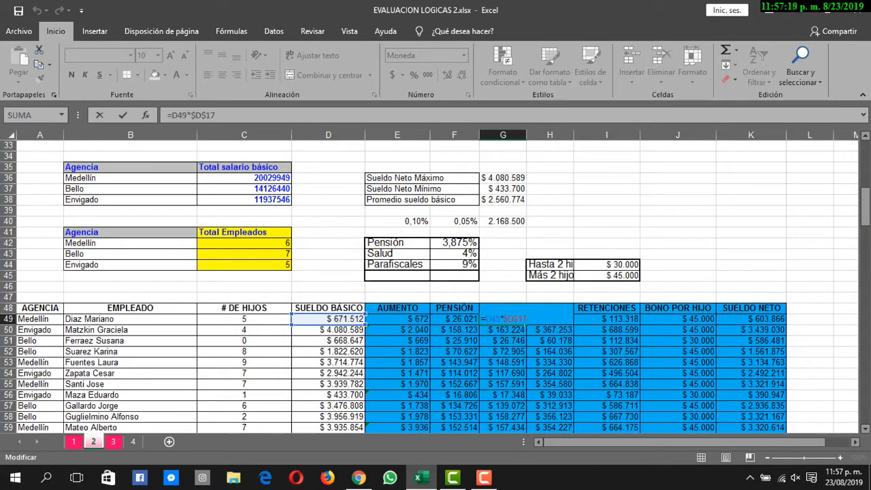
pyautogui.press('Escape')
# Step: Examine the PARAFISCALES formula in H49, which multiplies D49 by the absolute reference $D$18, and close it without edits
pyautogui.doubleClick(562, 318)
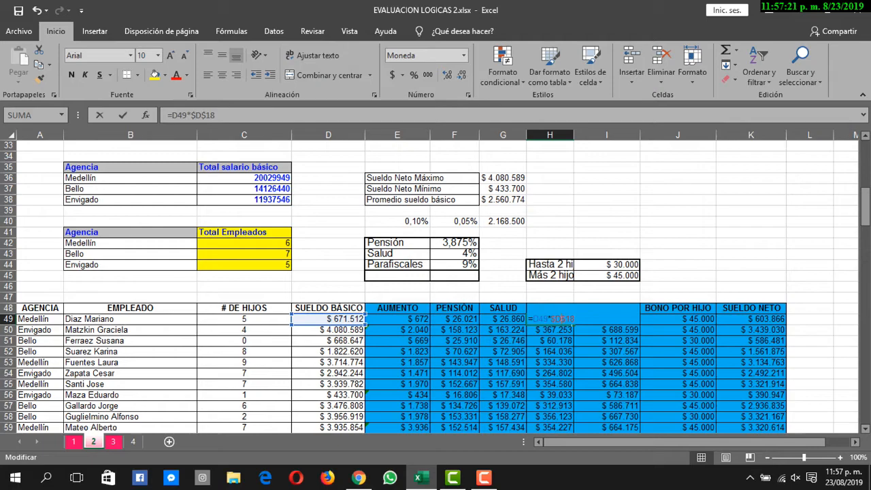
pyautogui.moveTo(866, 205)
pyautogui.mouseDown()
pyautogui.moveTo(866, 164)
pyautogui.moveTo(866, 195)
pyautogui.mouseUp()
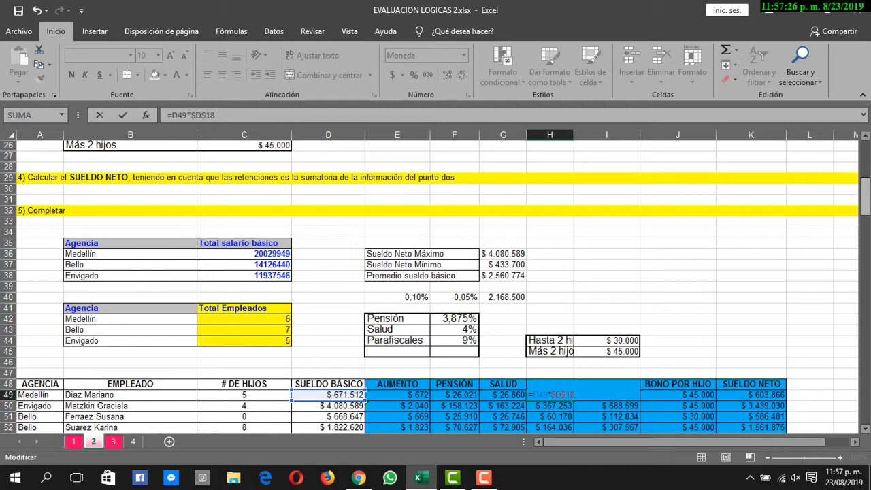
pyautogui.hotkey('ctrl', 'Return')
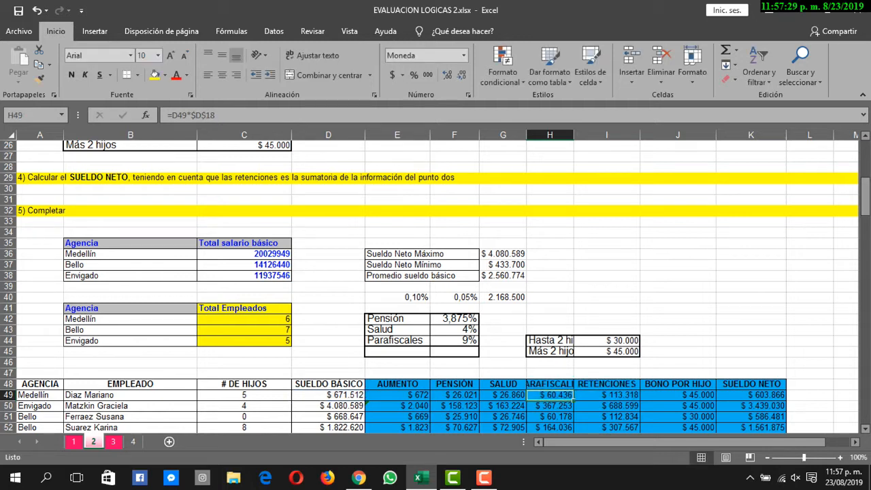
# Step: Examine the RETENCIONES formula in I49, the sum of F49, G49 and H49, and keep it as =+F49+G49+H49
pyautogui.press('Right')
pyautogui.write('=+F49+G49+H49')
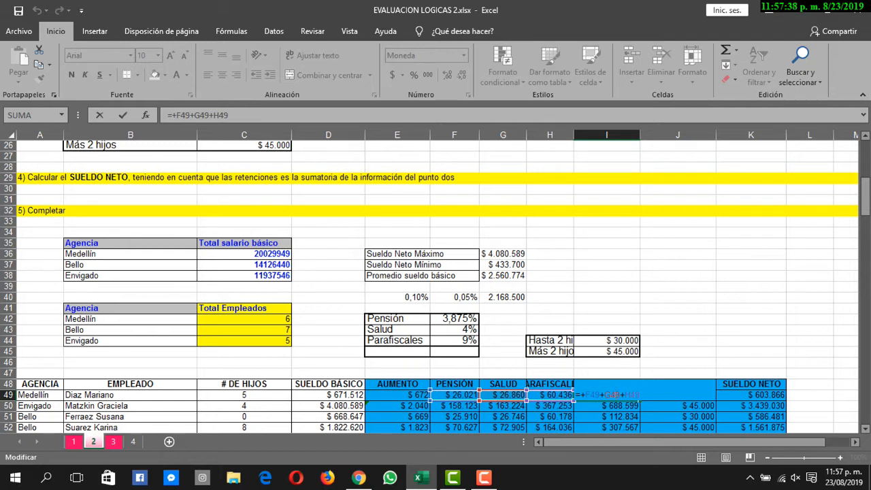
pyautogui.hotkey('ctrl', 'Return')
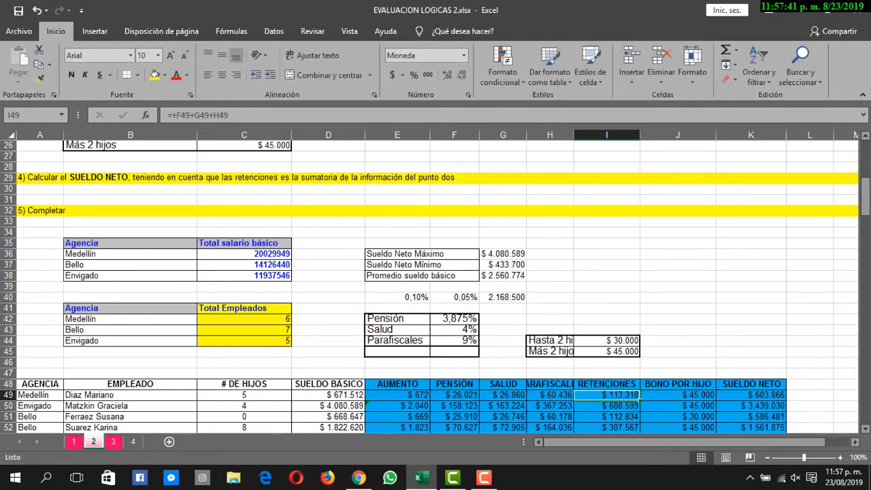
# Step: Examine the BONO POR HIJO formula in J49, tracing the SI condition, true value and false value, and keep it as =+SI(C49<=2;30000;45000)
pyautogui.click(678, 395)
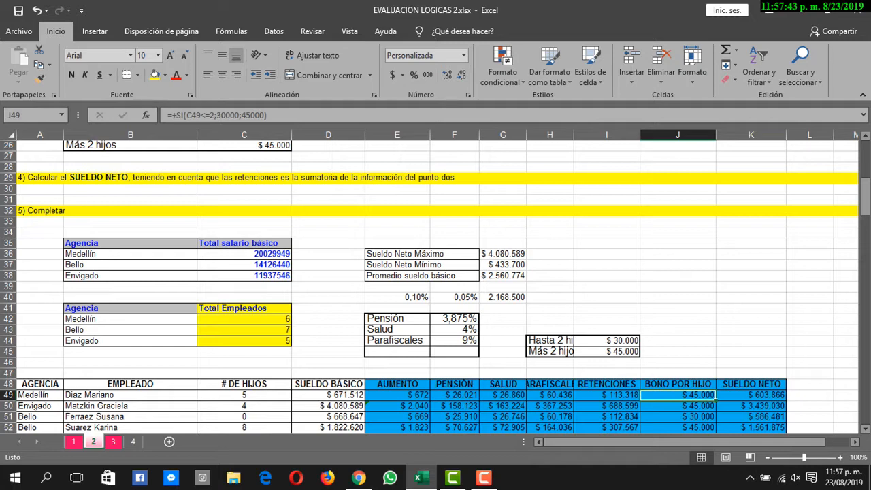
pyautogui.press('F2')
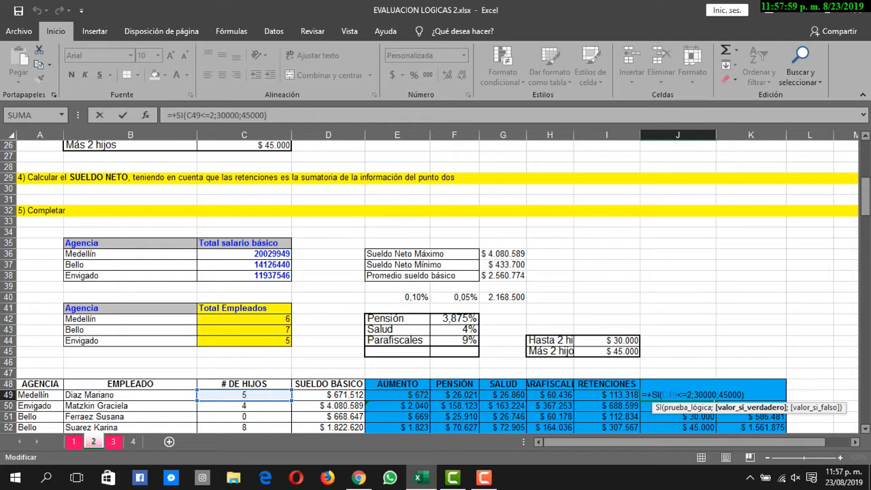
pyautogui.doubleClick(731, 395)
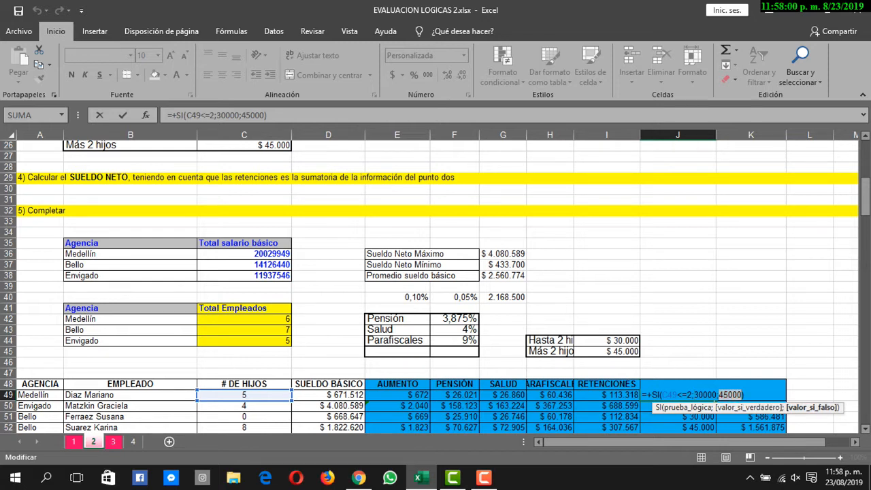
pyautogui.click(683, 395)
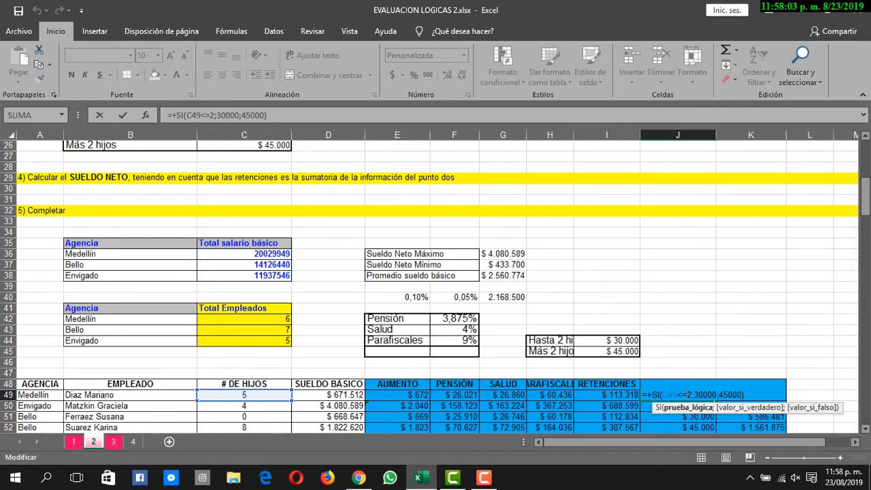
pyautogui.click(653, 395)
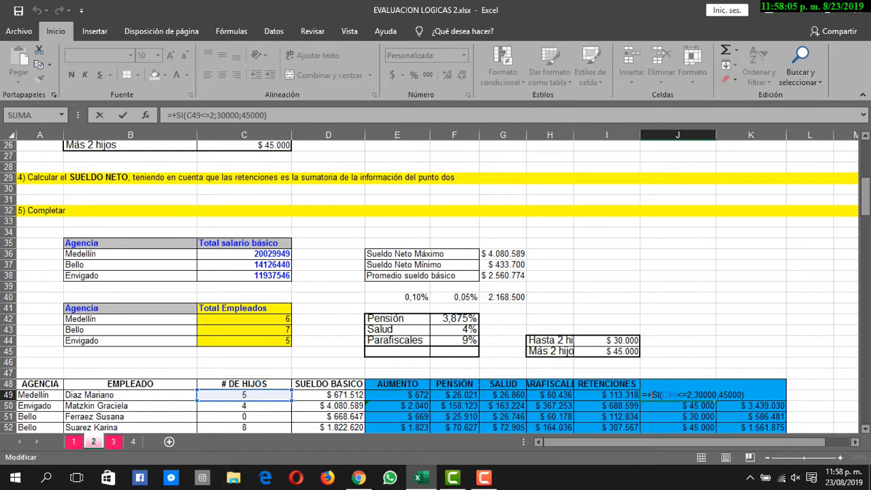
pyautogui.hotkey('ctrl', 'Return')
# Step: Check the BONO POR HIJO column down to J66, review the SI arguments in J49 again, and close the formula without edits
pyautogui.moveTo(865, 197); pyautogui.dragTo(866, 220)
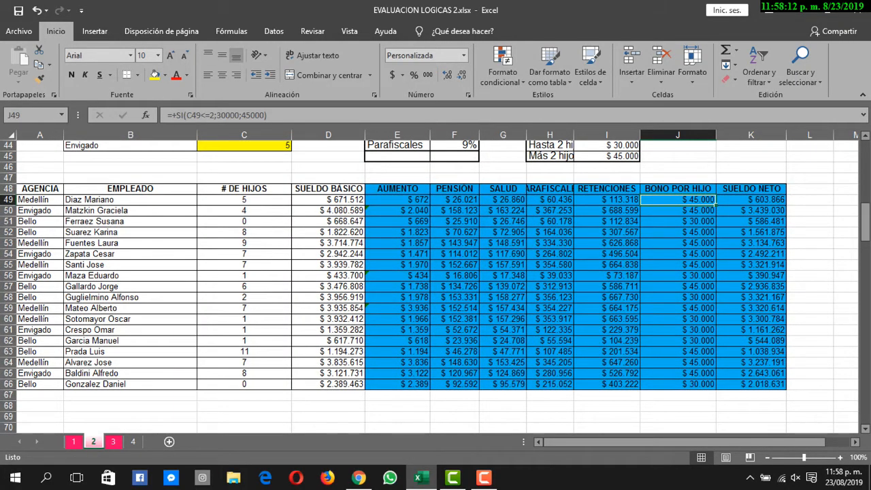
pyautogui.hotkey('ctrl', 'Down')
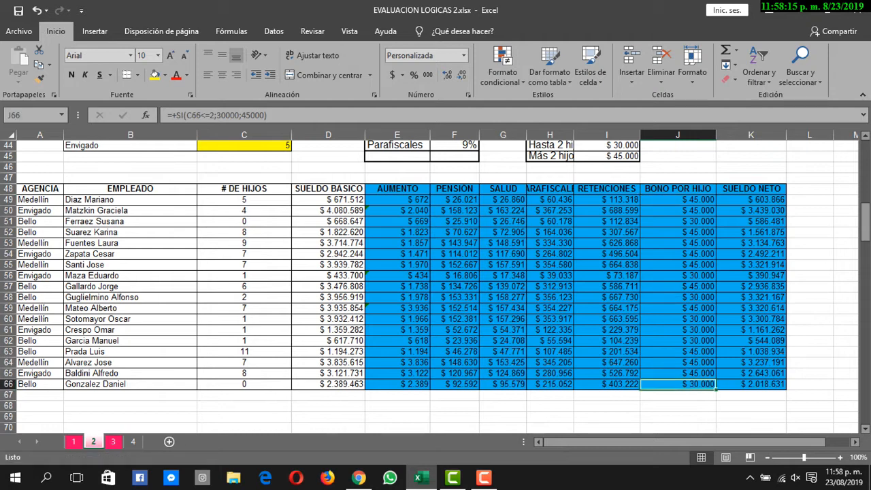
pyautogui.doubleClick(704, 200)
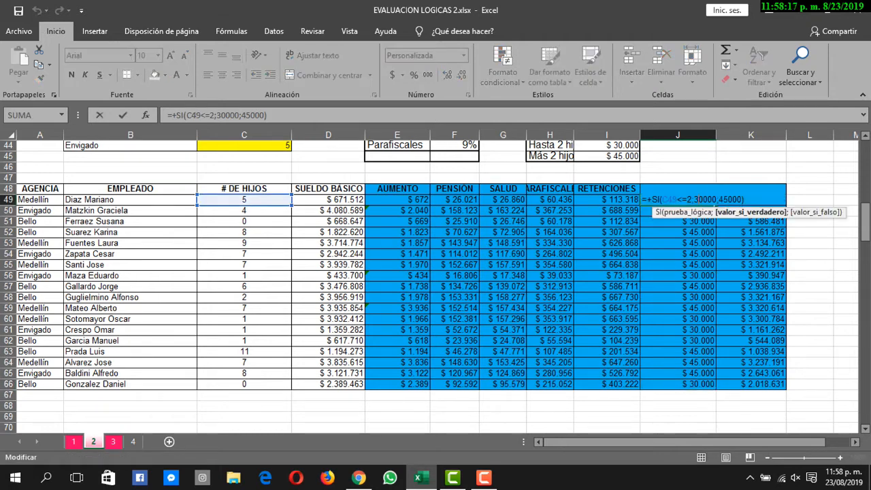
pyautogui.click(731, 199)
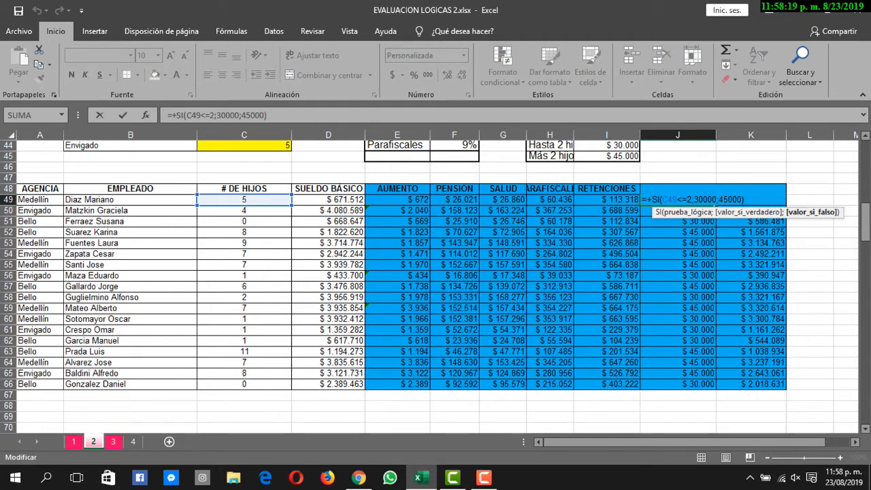
pyautogui.click(678, 200)
pyautogui.press('Escape')
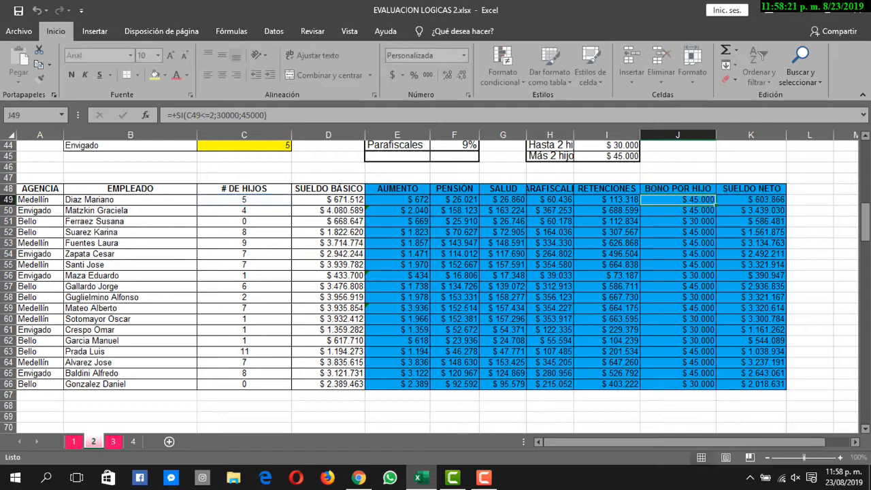
# Step: Review the SUELDO NETO formula =+J49+D49+E49-I49 in K49 and fill it down through K66
pyautogui.click(751, 199)
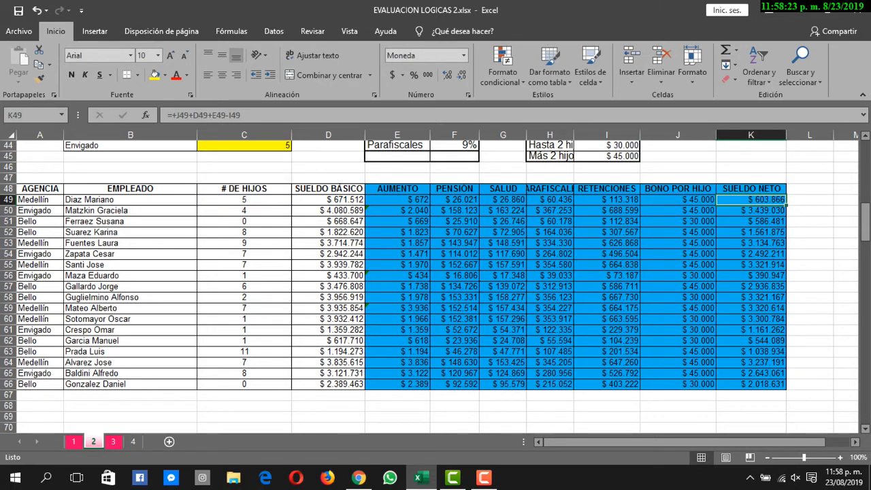
pyautogui.doubleClick(751, 199)
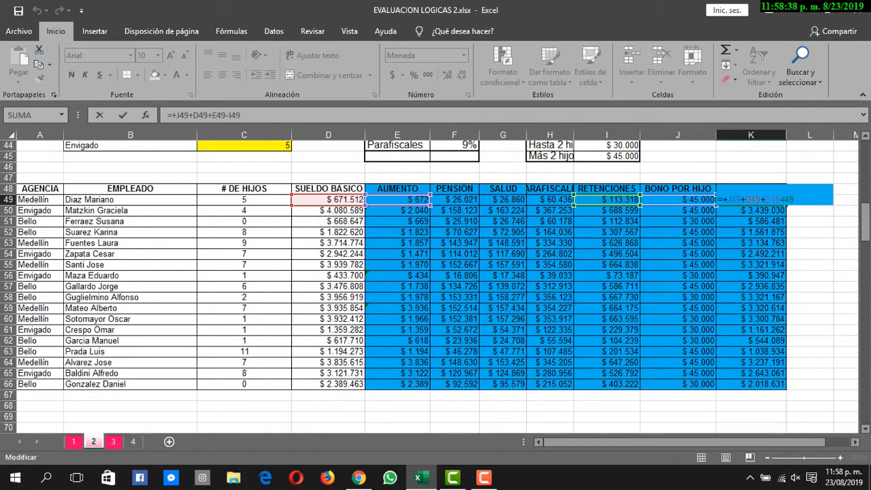
pyautogui.hotkey('ctrl', 'Return')
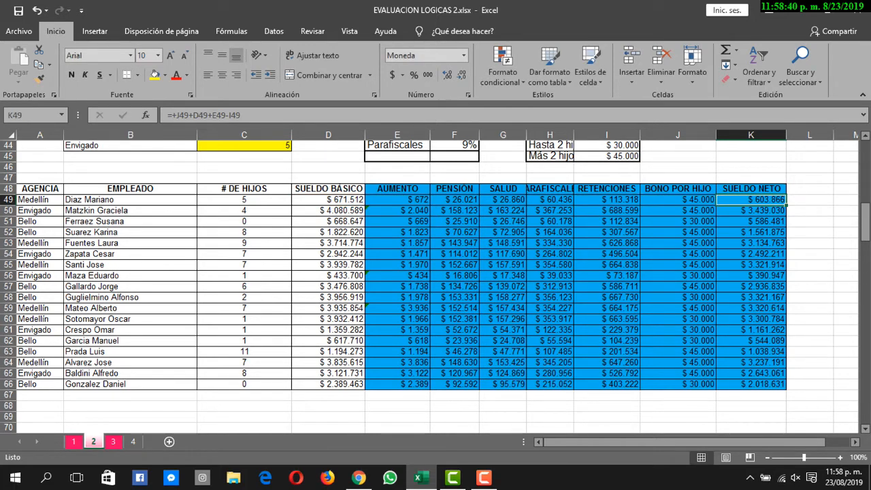
pyautogui.moveTo(787, 205); pyautogui.dragTo(749, 385)
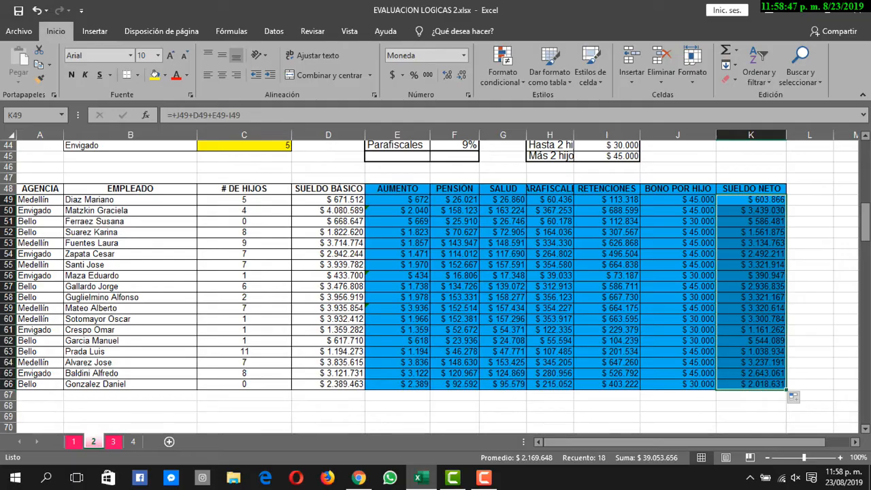
pyautogui.click(847, 362)
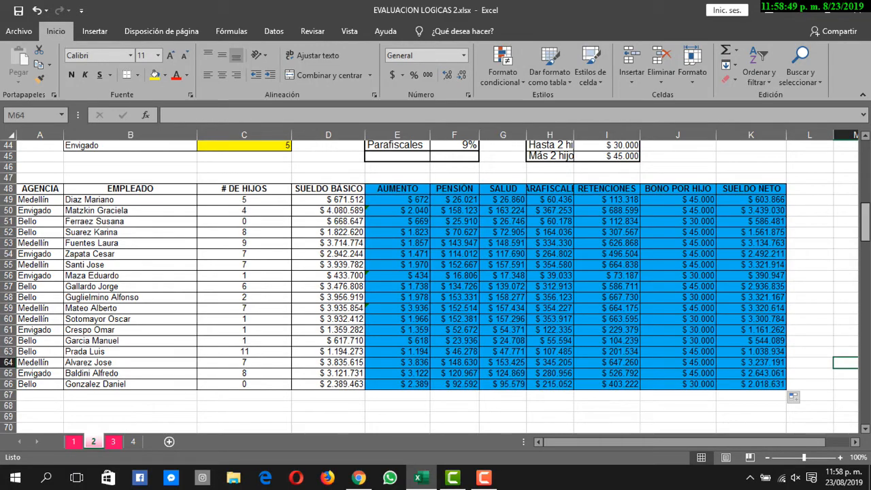
pyautogui.moveTo(866, 221); pyautogui.dragTo(865, 167)
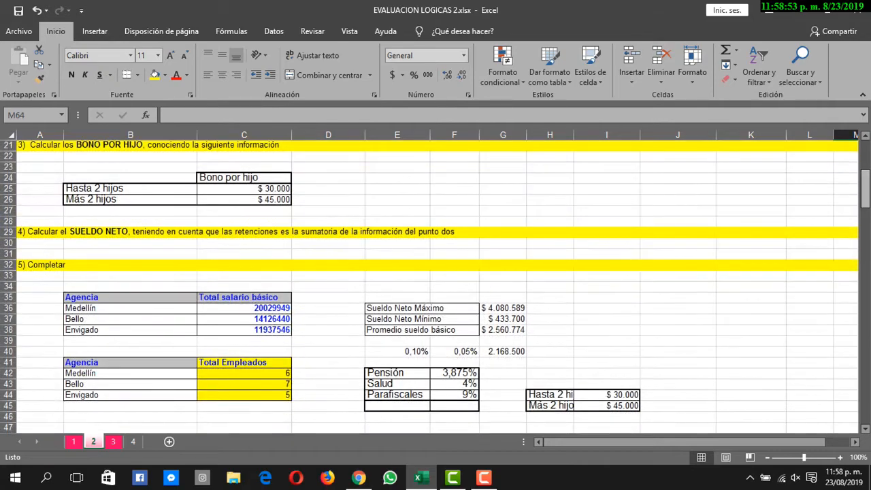
# Step: Open sheet 3 and read the squash club statement, including the age rule for veteranos and the ranking ranges of the senior categories
pyautogui.click(113, 442)
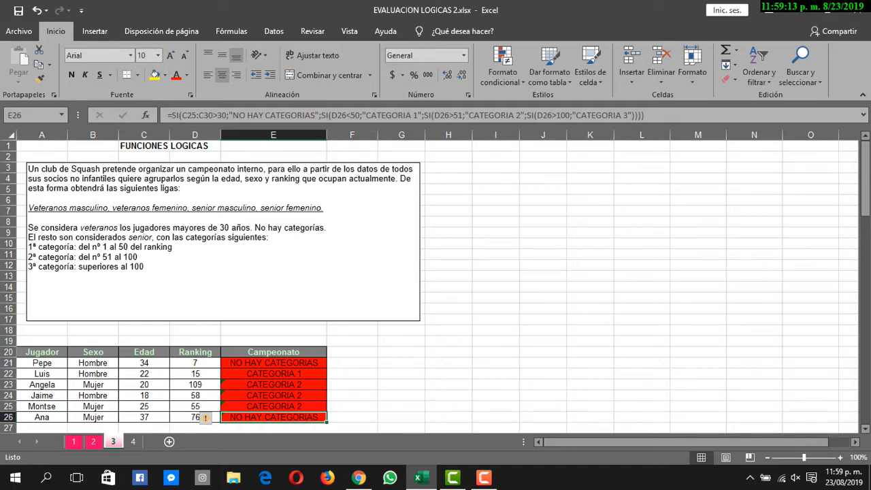
pyautogui.click(230, 178)
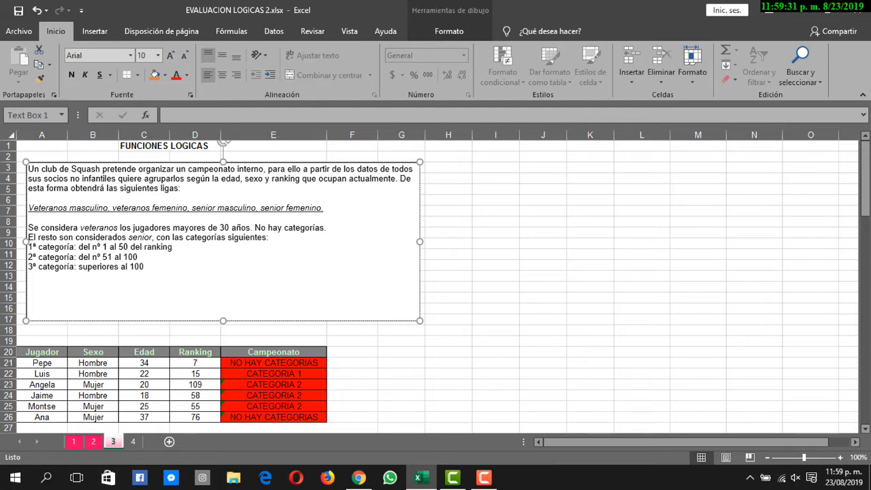
pyautogui.doubleClick(136, 267)
pyautogui.click(99, 229)
pyautogui.doubleClick(225, 228)
pyautogui.click(229, 237)
# Step: Examine the nested SI formula for Campeonato in E21, going through its age condition and each ranking category, and leave it unedited
pyautogui.moveTo(865, 199); pyautogui.dragTo(865, 218)
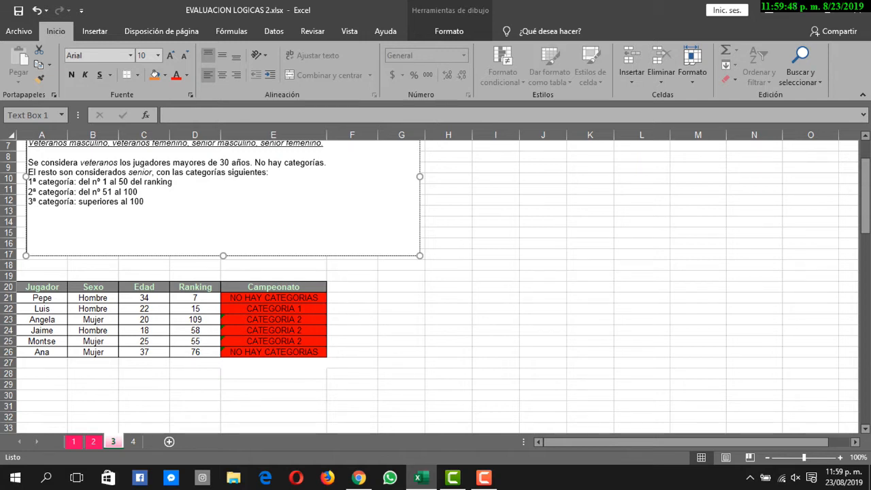
pyautogui.click(274, 298)
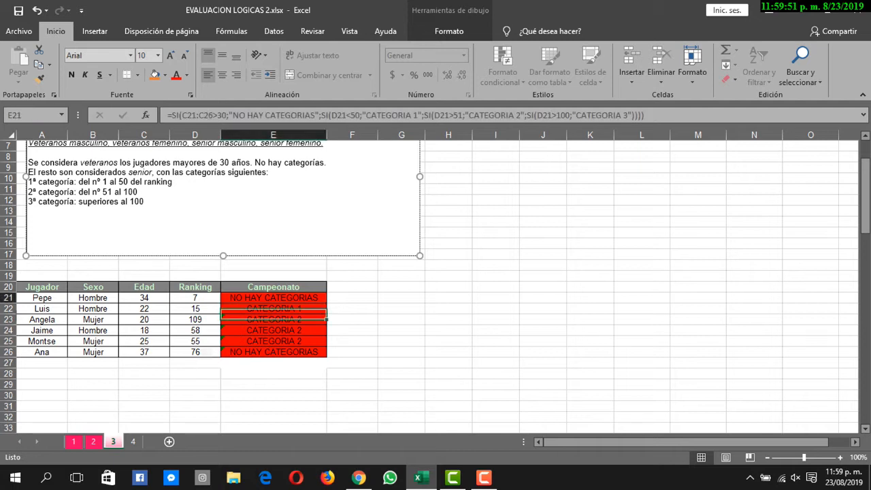
pyautogui.press('F2')
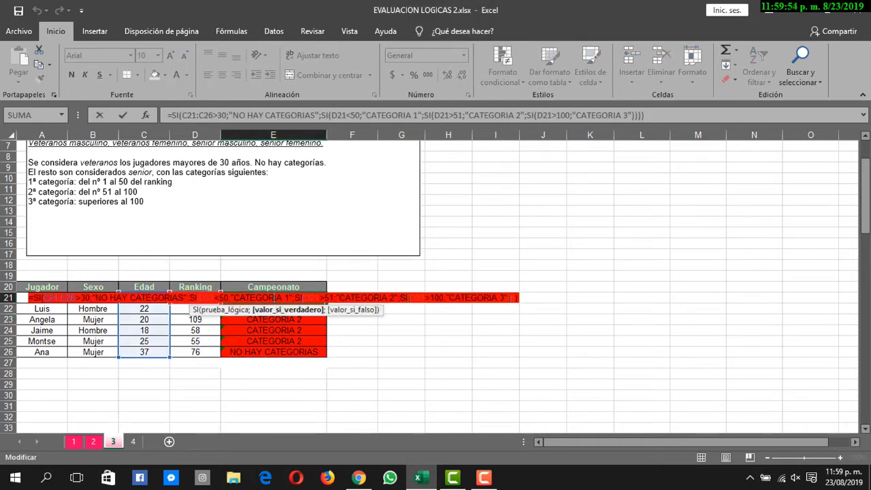
pyautogui.click(67, 298)
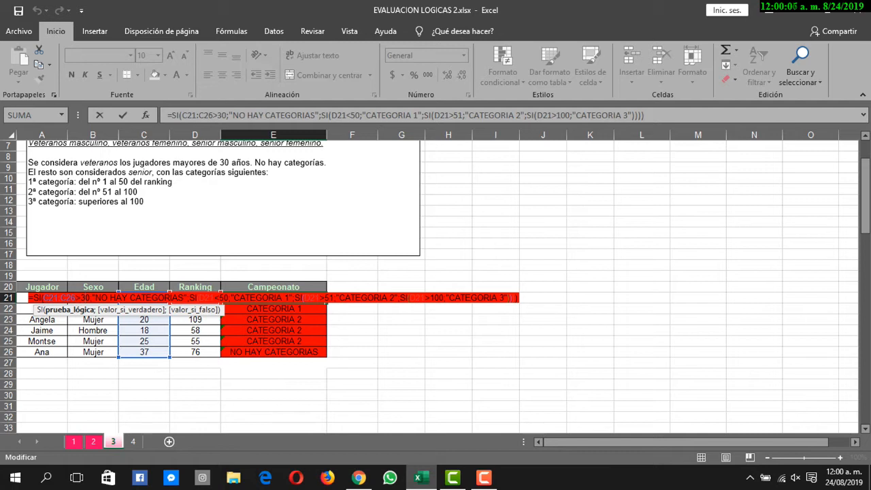
pyautogui.click(116, 298)
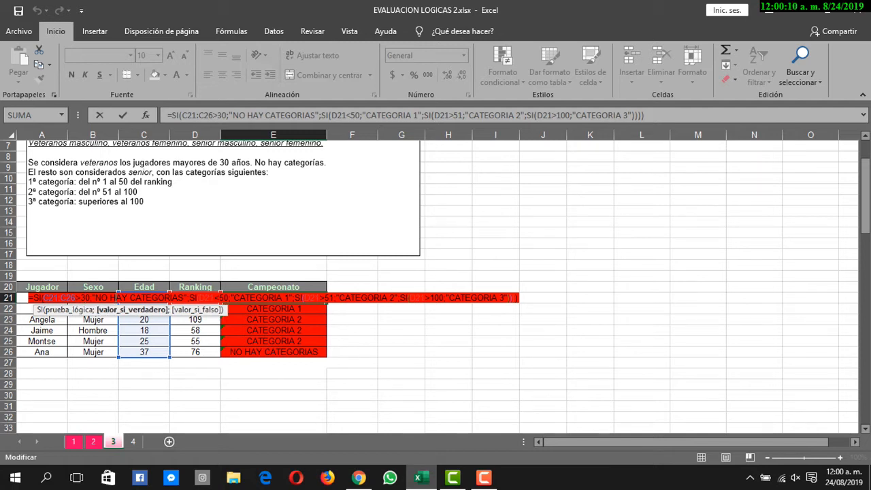
pyautogui.click(199, 298)
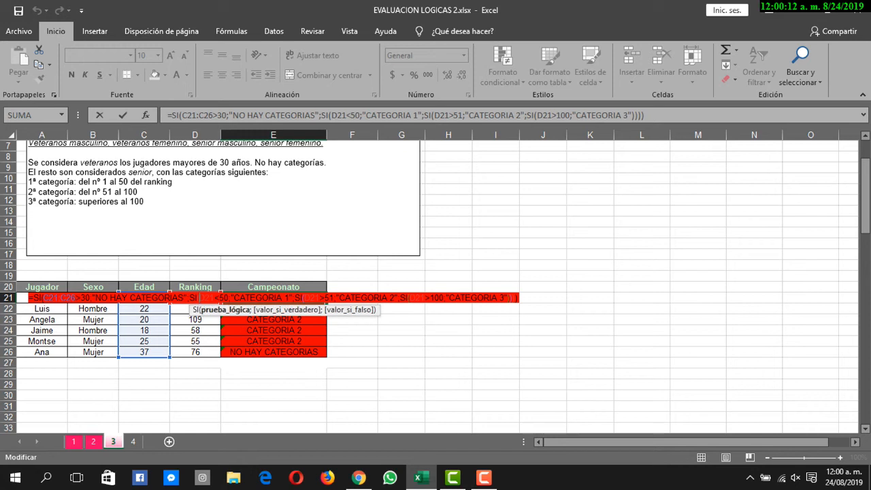
pyautogui.click(257, 298)
pyautogui.click(356, 298)
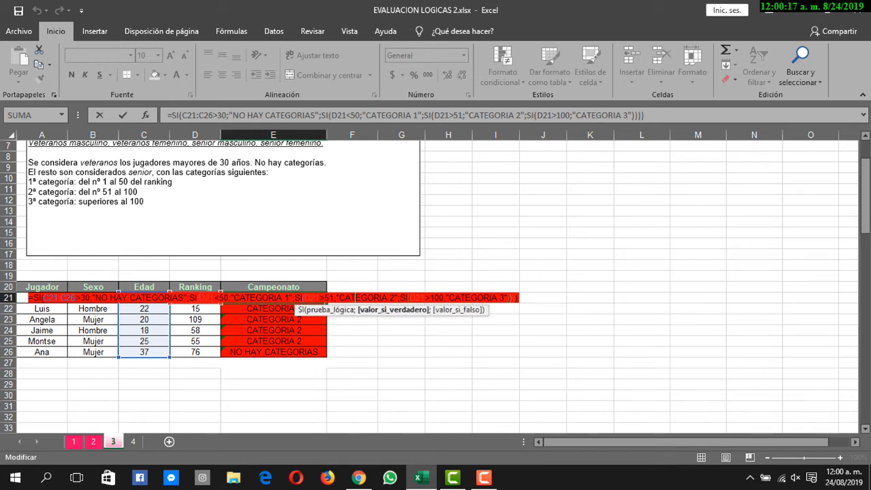
pyautogui.click(471, 298)
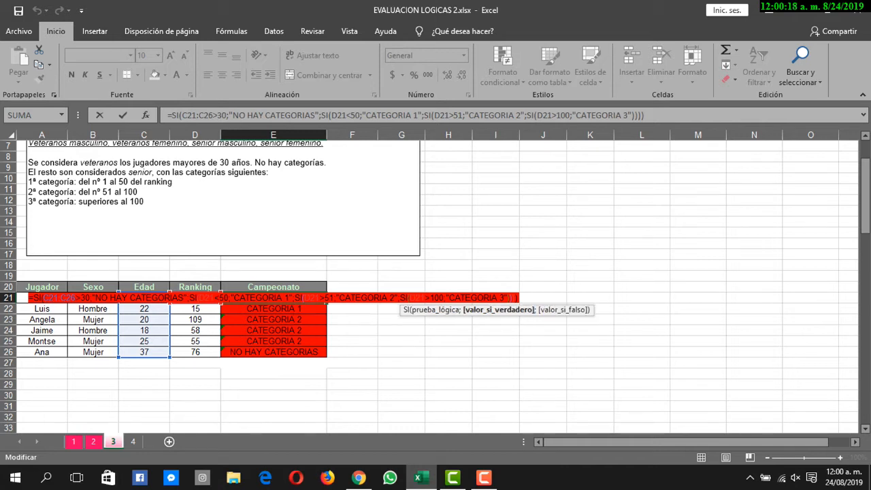
pyautogui.click(352, 363)
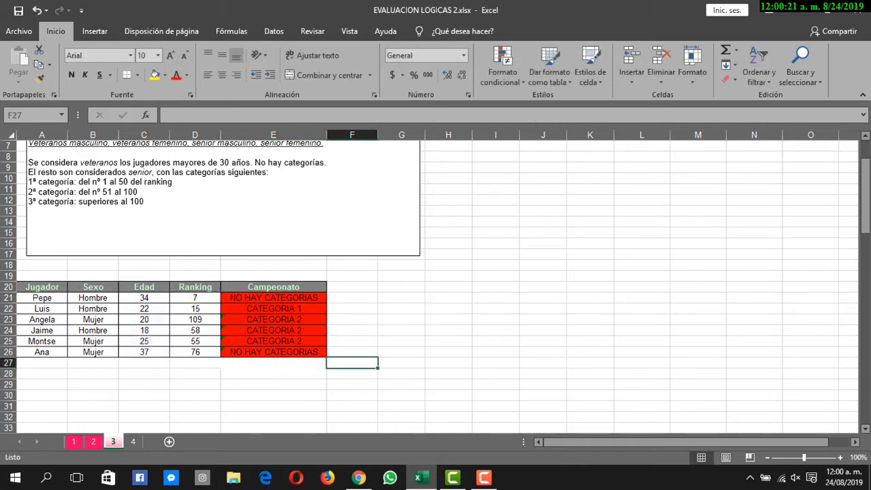
# Step: Inspect the Campeonato formulas in E22 to E25 and view the error-checking options of E25 without applying any
pyautogui.click(274, 341)
pyautogui.click(273, 309)
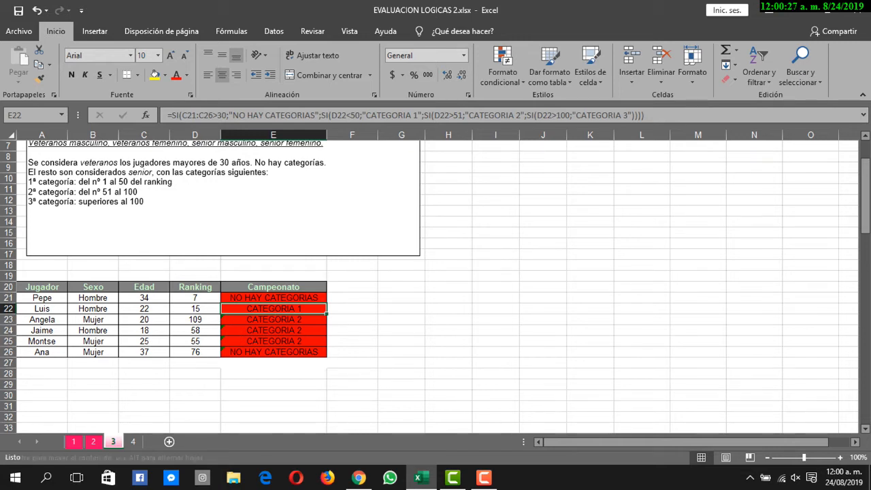
pyautogui.click(274, 319)
pyautogui.click(274, 331)
pyautogui.click(273, 341)
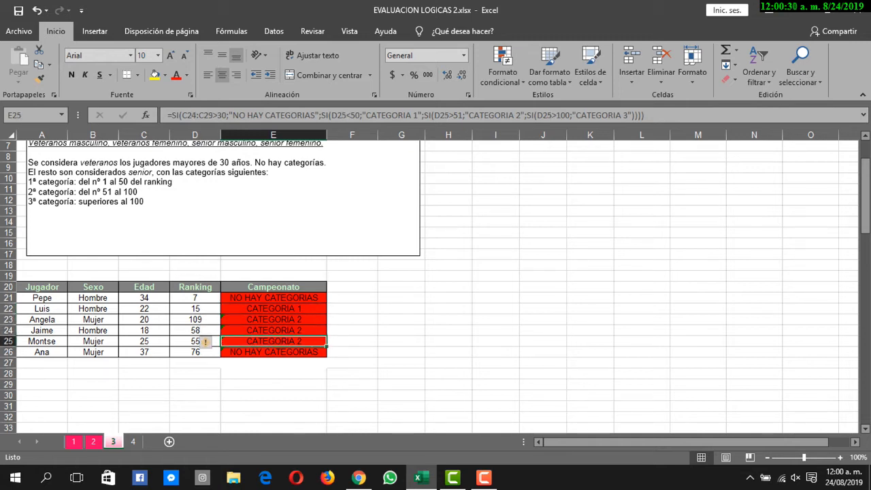
pyautogui.click(206, 343)
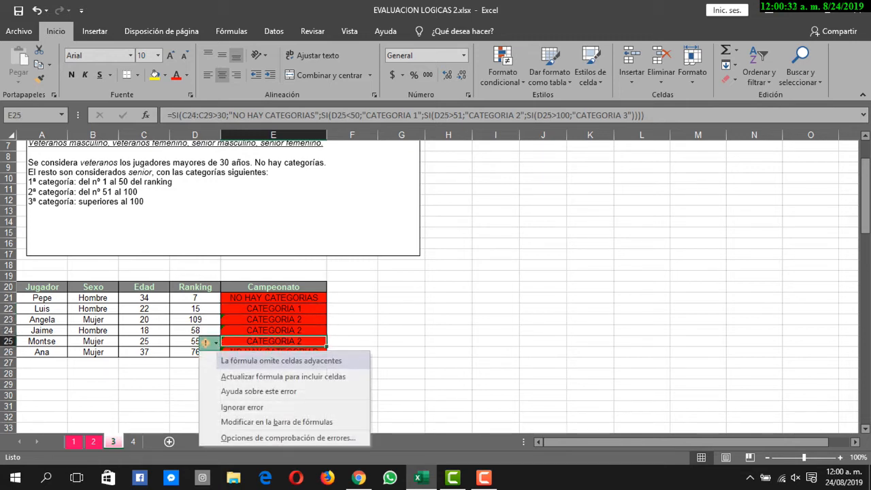
pyautogui.click(274, 308)
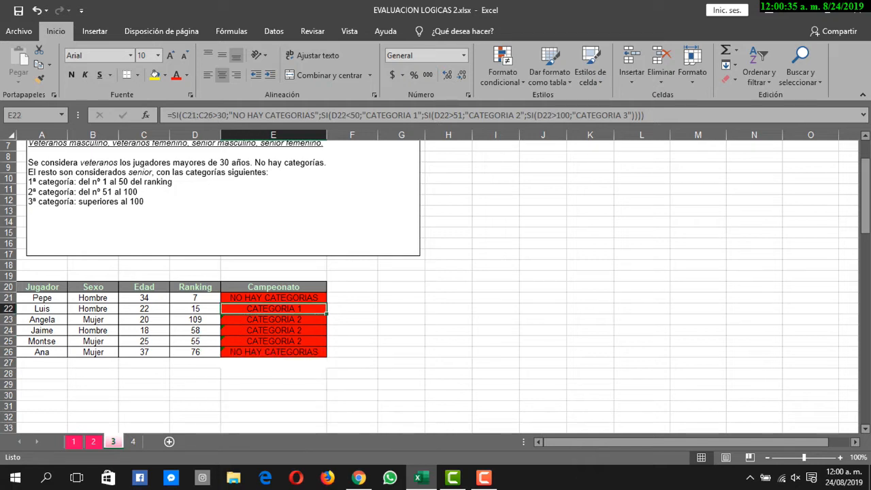
# Step: Review the nested SI formula in E21 once more, close it without edits, and switch to sheet 4
pyautogui.click(272, 297)
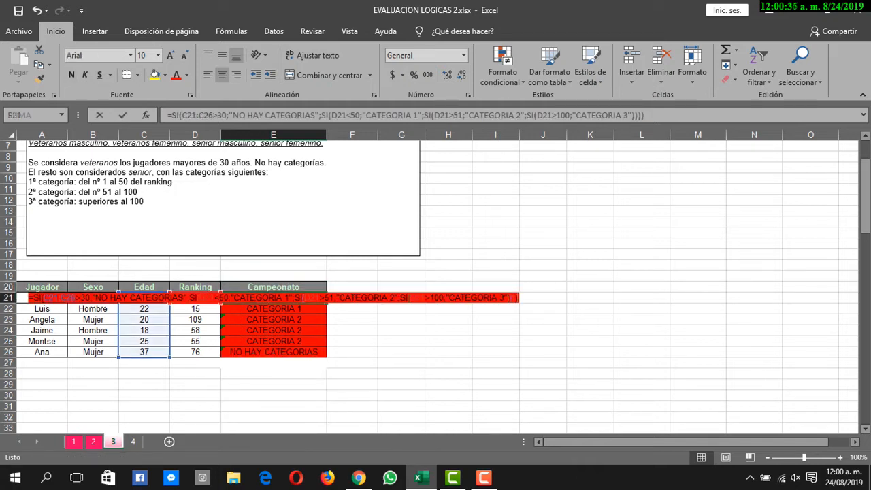
pyautogui.doubleClick(271, 298)
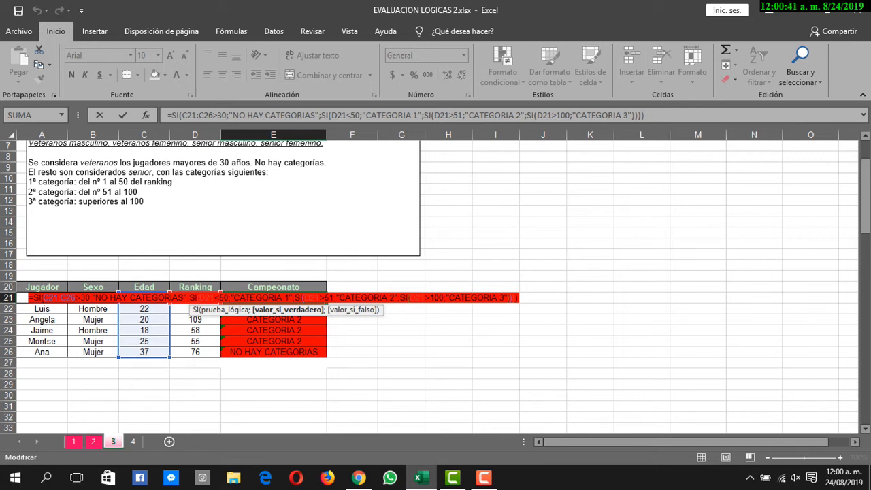
pyautogui.press('Escape')
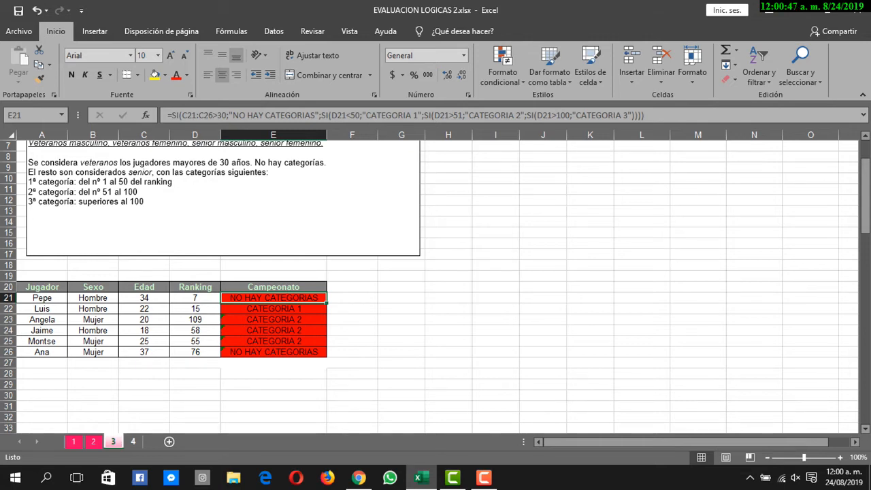
pyautogui.hotkey('ctrl', 'pagedown')
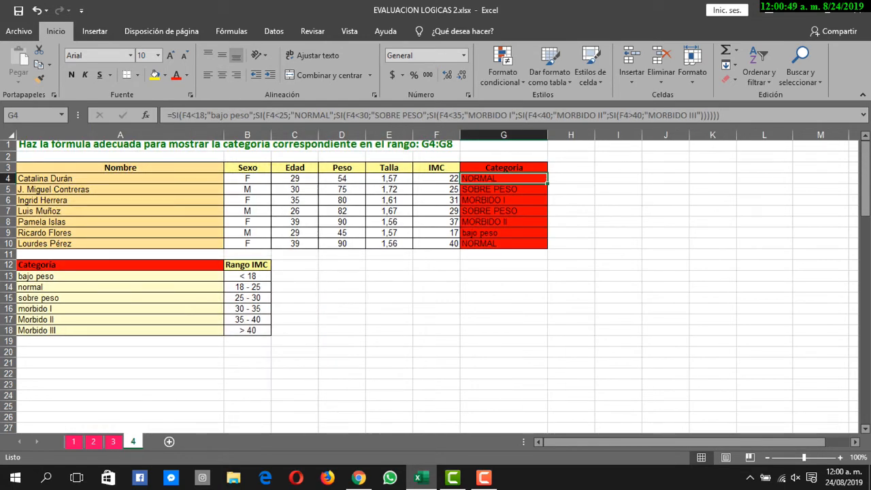
# Step: Open the Categoría formula in G4 without editing it, and compare it with the first IMC categories and ranges in A13:B15
pyautogui.moveTo(866, 188); pyautogui.dragTo(865, 188)
pyautogui.press('F2')
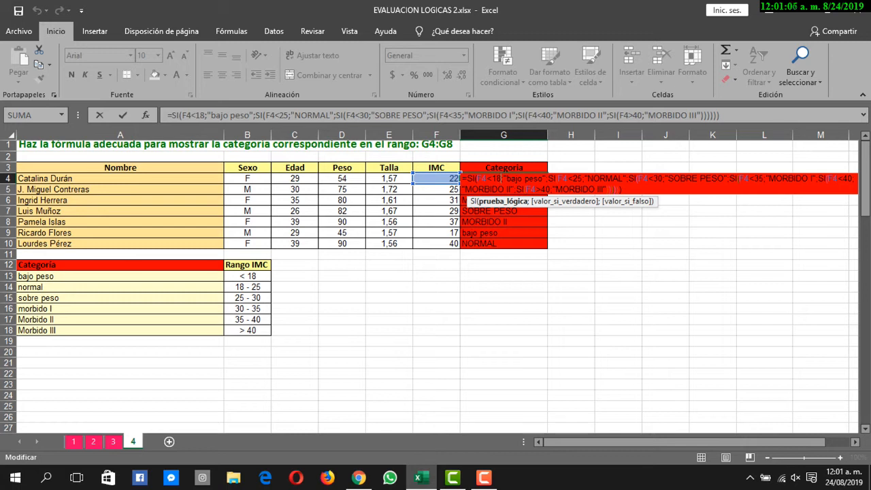
pyautogui.hotkey('ctrl', 'Return')
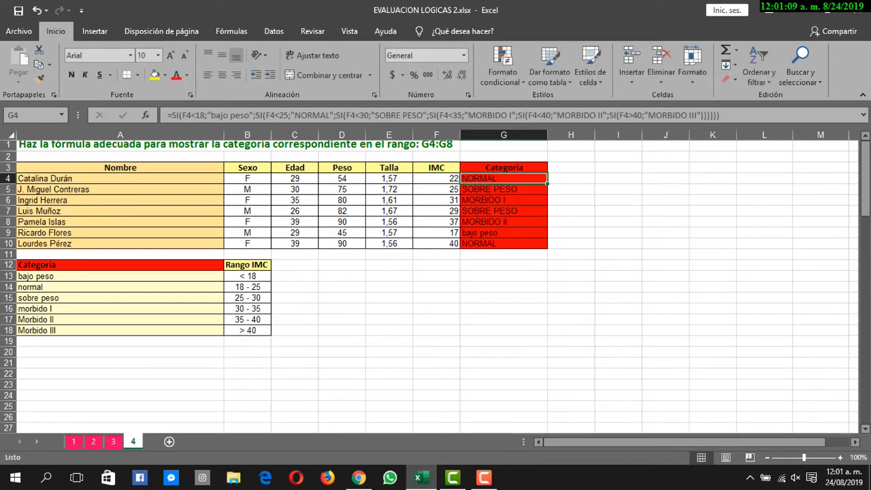
pyautogui.click(248, 276)
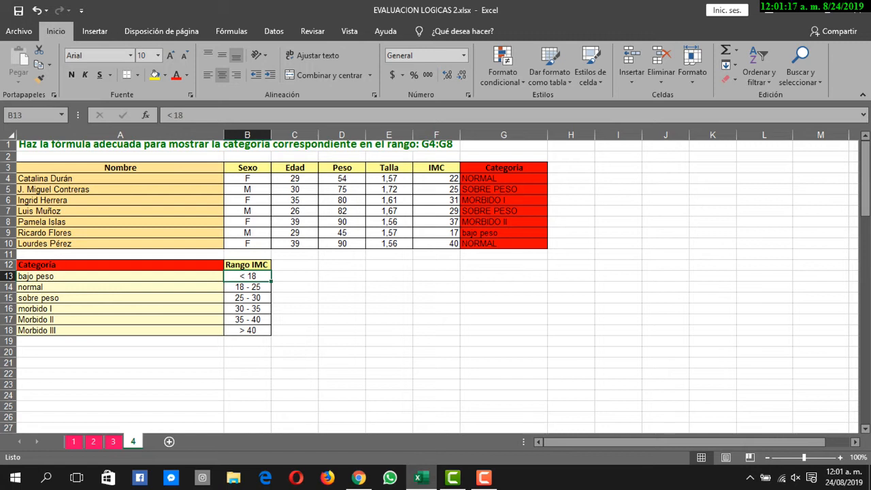
pyautogui.click(247, 287)
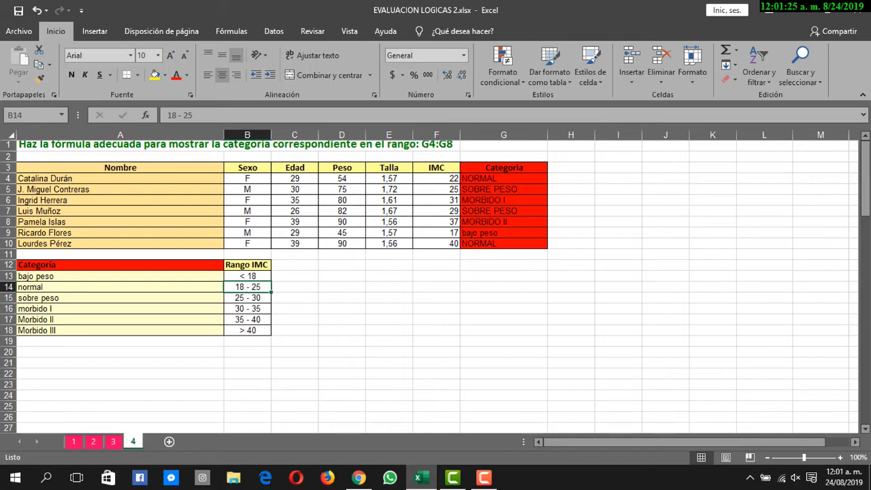
pyautogui.click(120, 276)
pyautogui.click(120, 287)
pyautogui.click(120, 299)
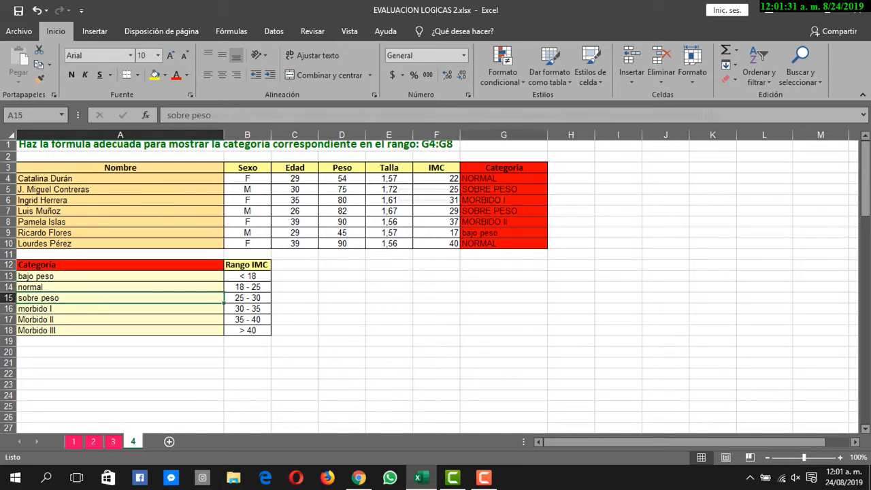
# Step: Examine the nested SI formula in G4, going through the F4<18 test, its "bajo peso" result and the nested F4<25 test
pyautogui.doubleClick(498, 178)
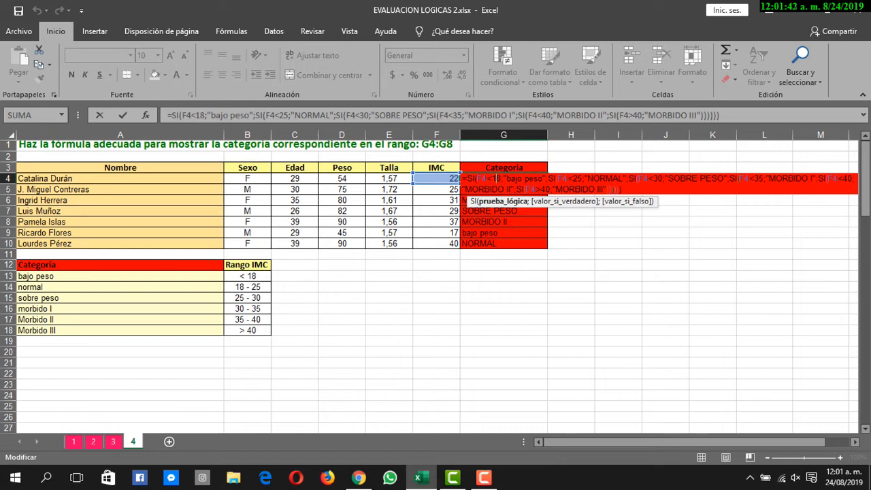
pyautogui.click(533, 178)
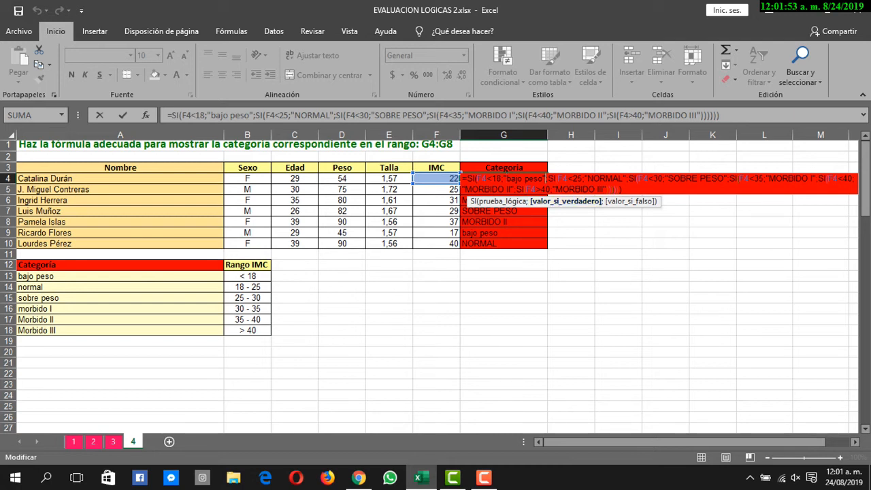
pyautogui.press('Right')
pyautogui.press('Right')
pyautogui.press('Right')
pyautogui.press('Right')
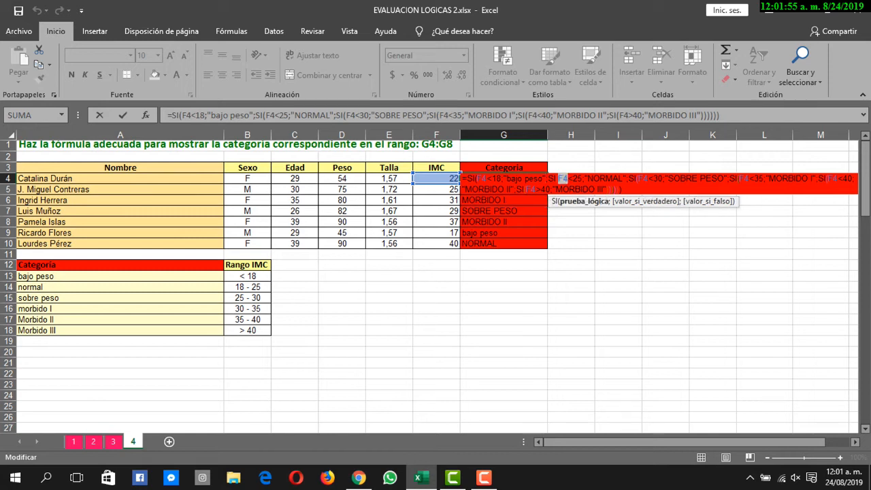
pyautogui.press('Left')
pyautogui.press('Left')
pyautogui.press('Left')
pyautogui.press('Left')
pyautogui.press('Left')
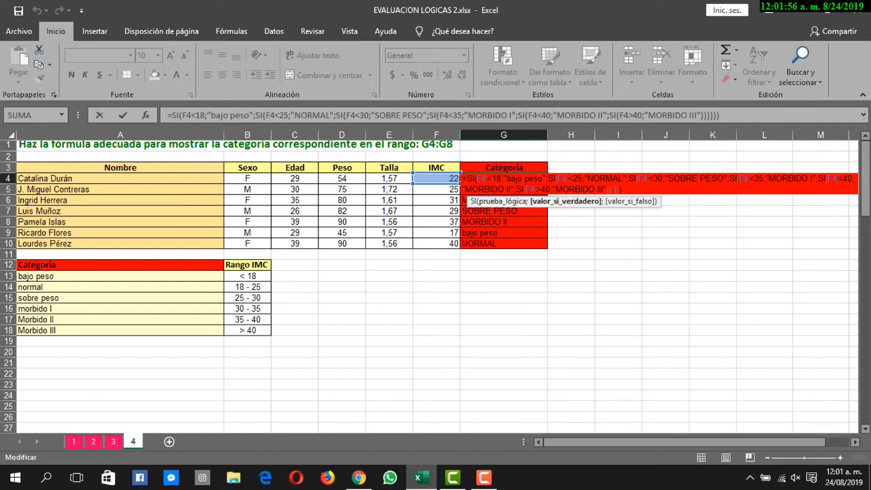
pyautogui.press('Right')
pyautogui.press('Right')
pyautogui.press('Right')
pyautogui.press('Right')
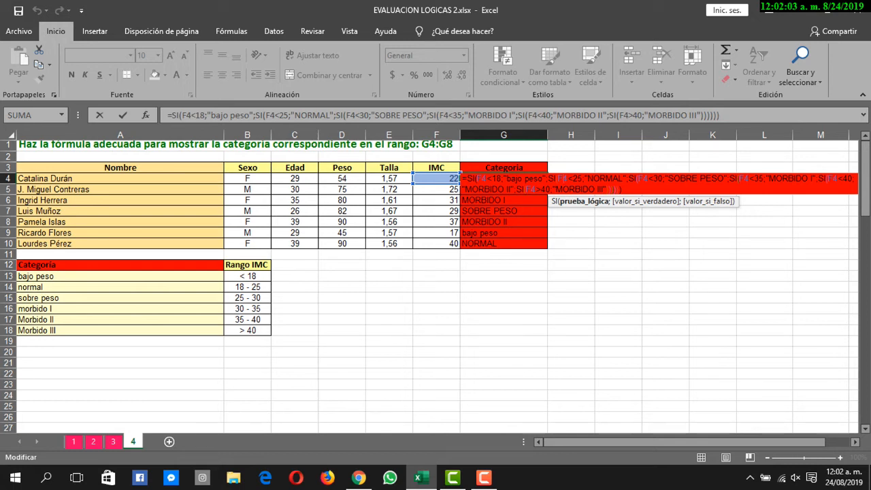
pyautogui.click(482, 178)
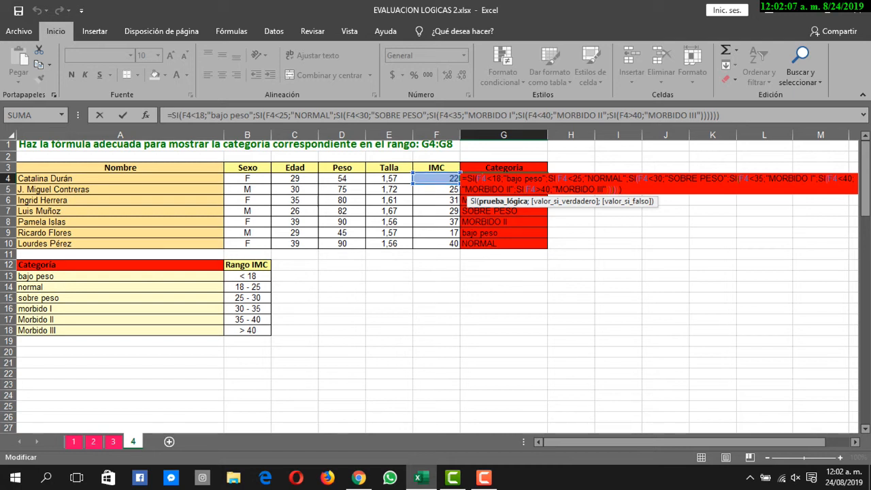
pyautogui.press('Return')
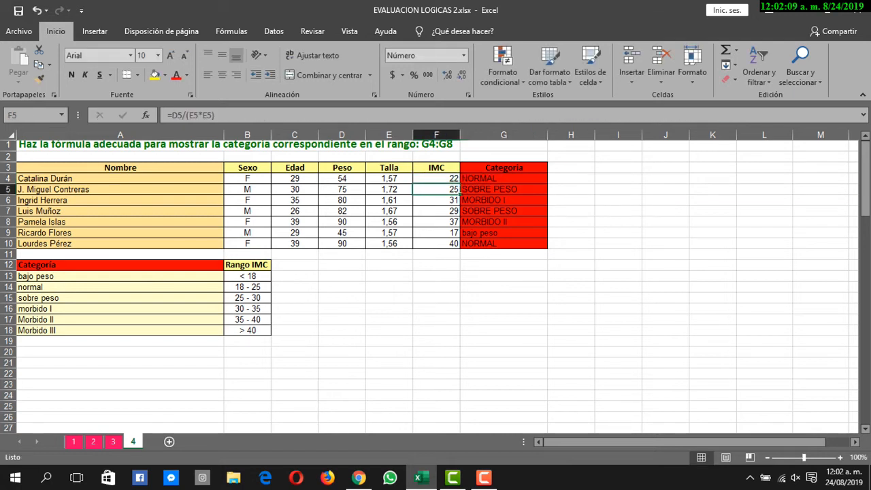
# Step: Inspect the IMC formula in F5 and the Categoría formulas in G6 and G7, leaving them all unedited
pyautogui.doubleClick(446, 188)
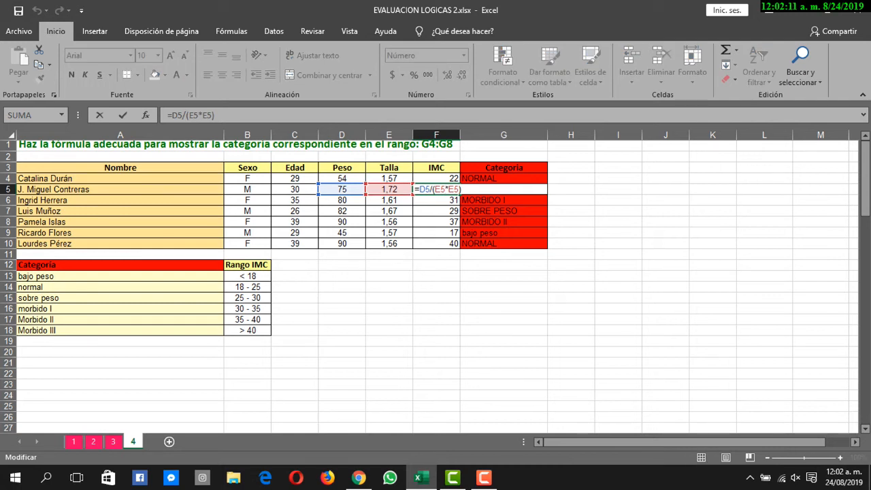
pyautogui.press('Escape')
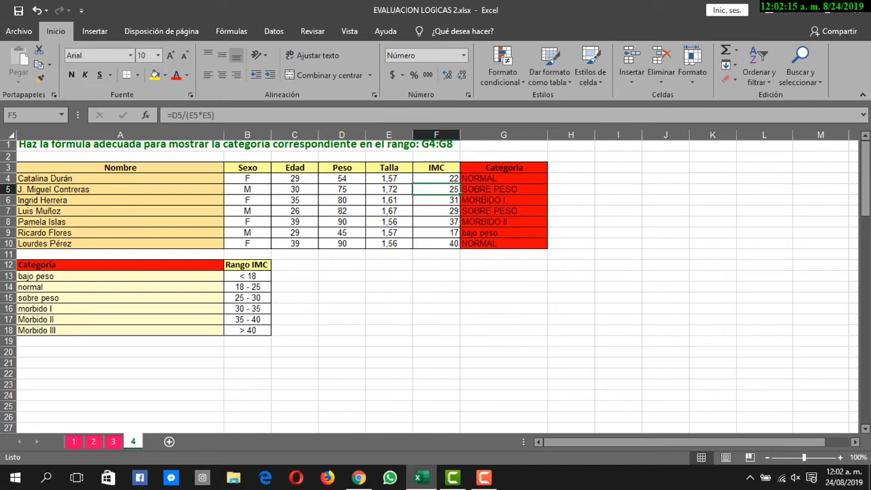
pyautogui.click(503, 200)
pyautogui.click(504, 244)
pyautogui.doubleClick(491, 200)
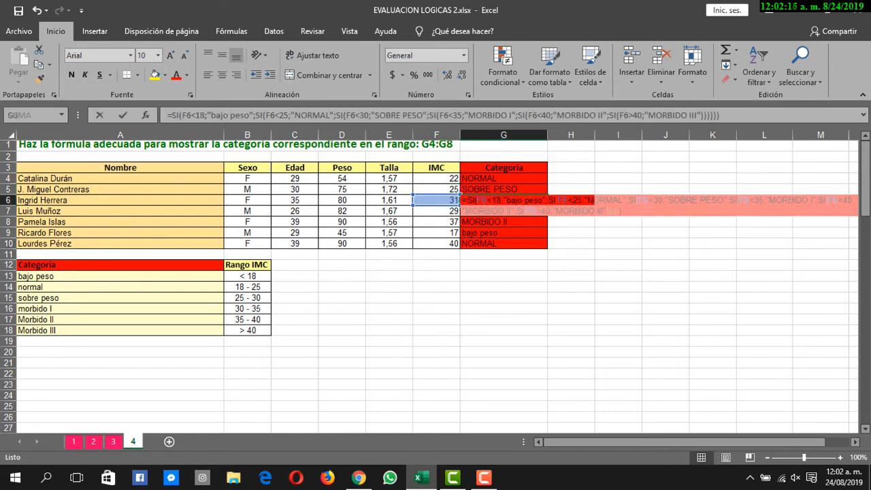
pyautogui.press('Escape')
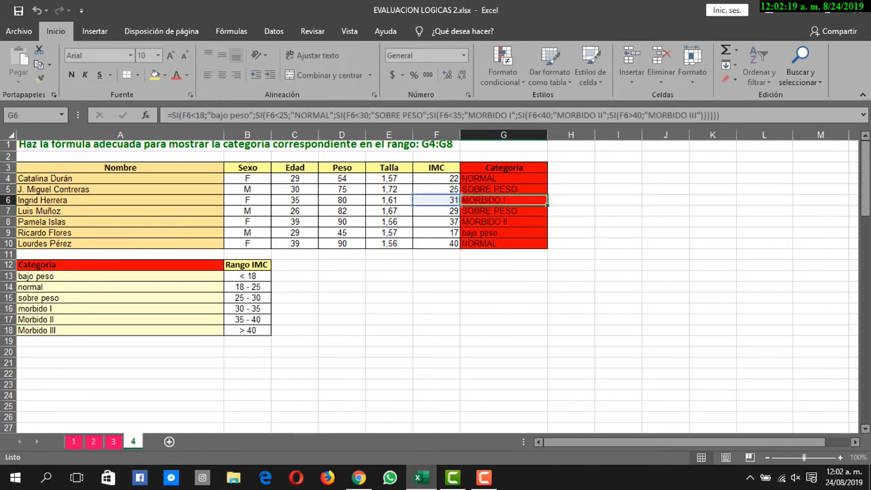
pyautogui.doubleClick(468, 212)
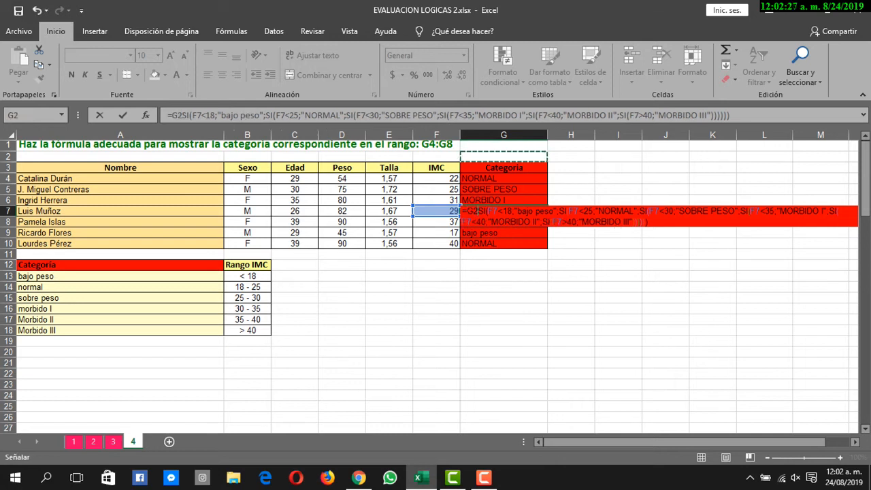
pyautogui.hotkey('ctrl', 'Return')
# Step: Review the arguments of the SI formula in G4 again, from "bajo peso" through "NORMAL" to the next nested SI, and close it unedited
pyautogui.doubleClick(506, 179)
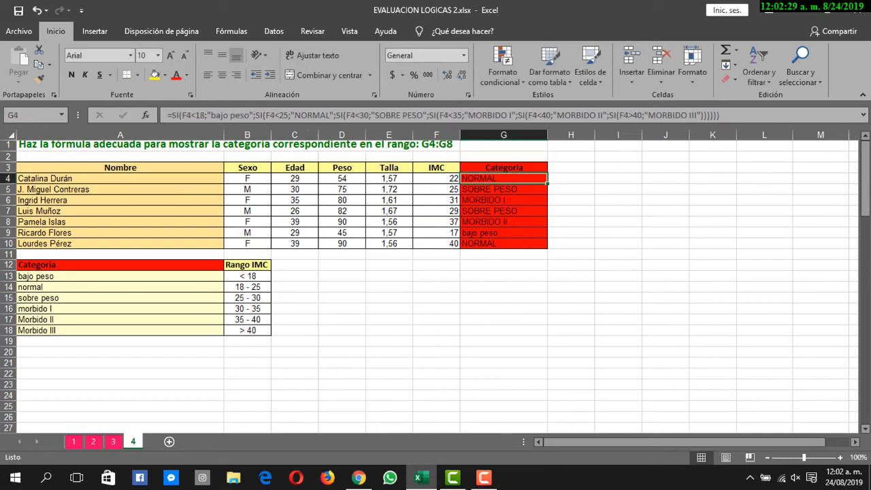
pyautogui.click(478, 179)
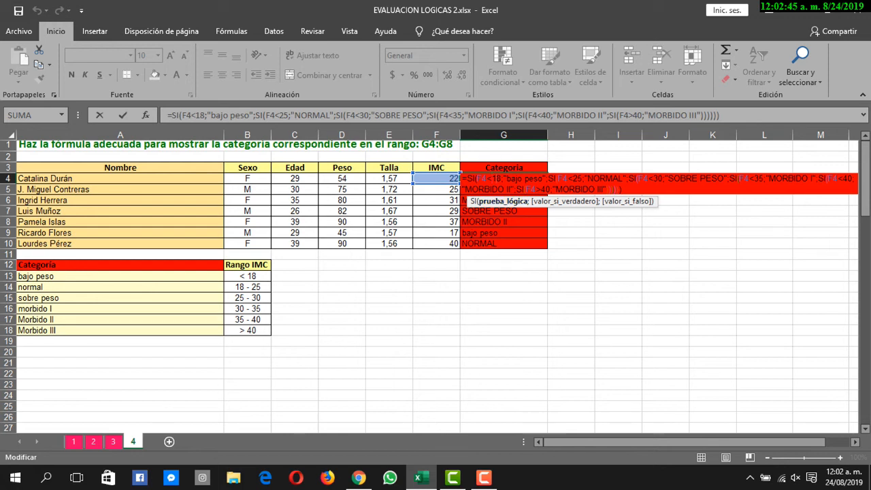
pyautogui.click(523, 178)
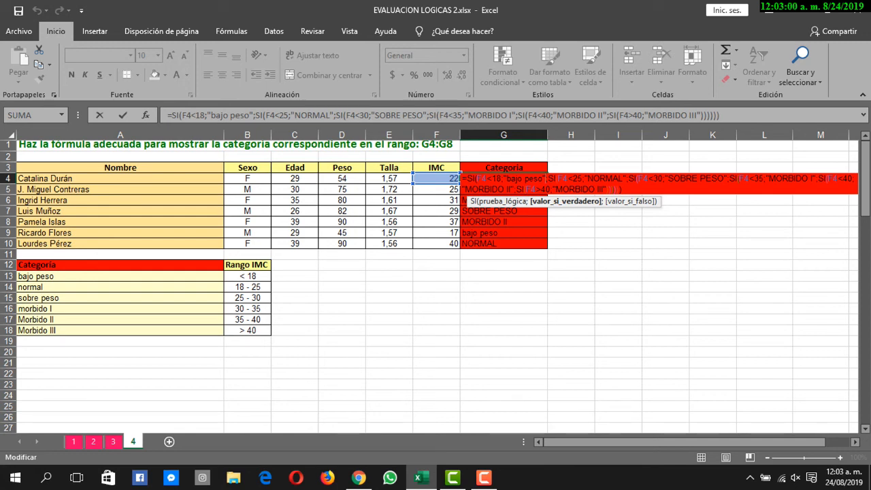
pyautogui.click(583, 178)
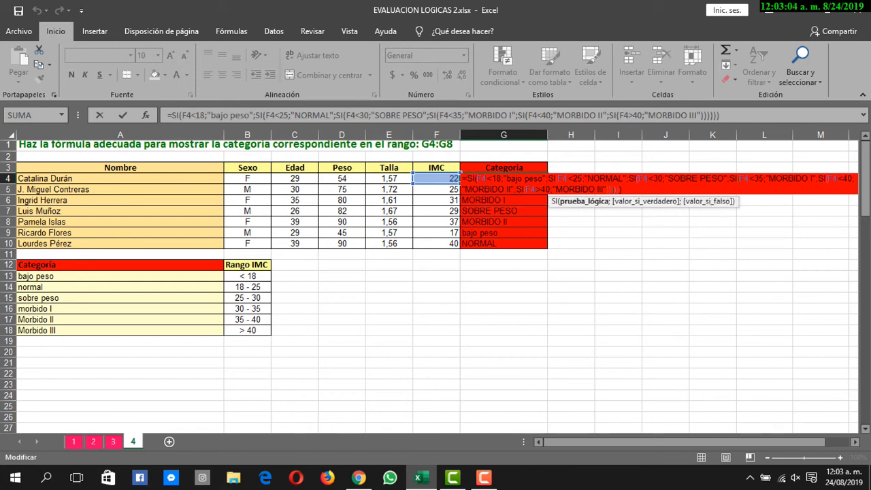
pyautogui.click(596, 178)
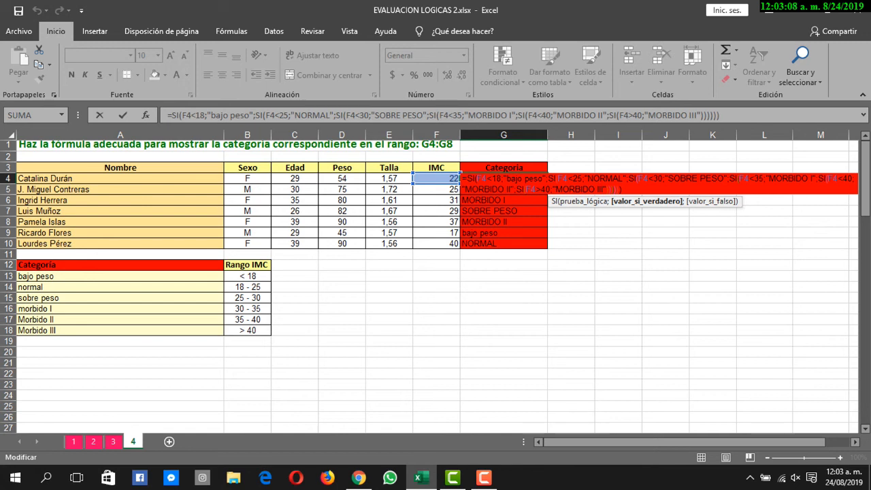
pyautogui.click(629, 178)
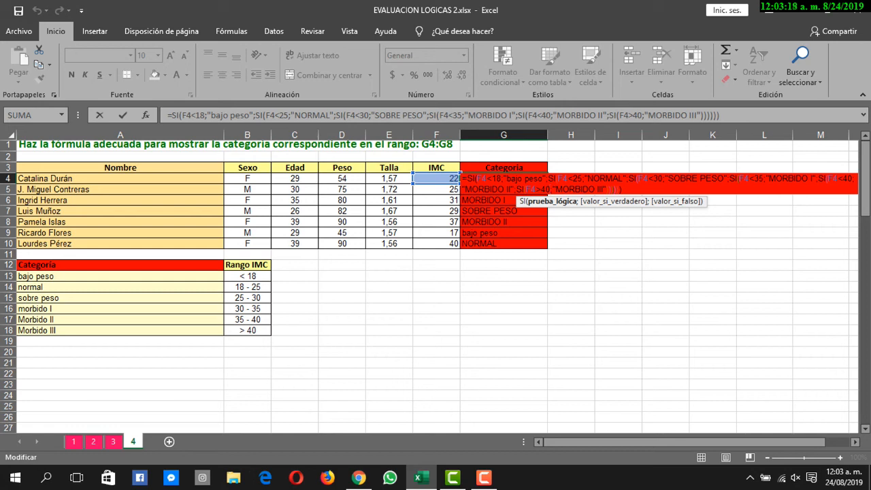
pyautogui.hotkey('ctrl', 'Return')
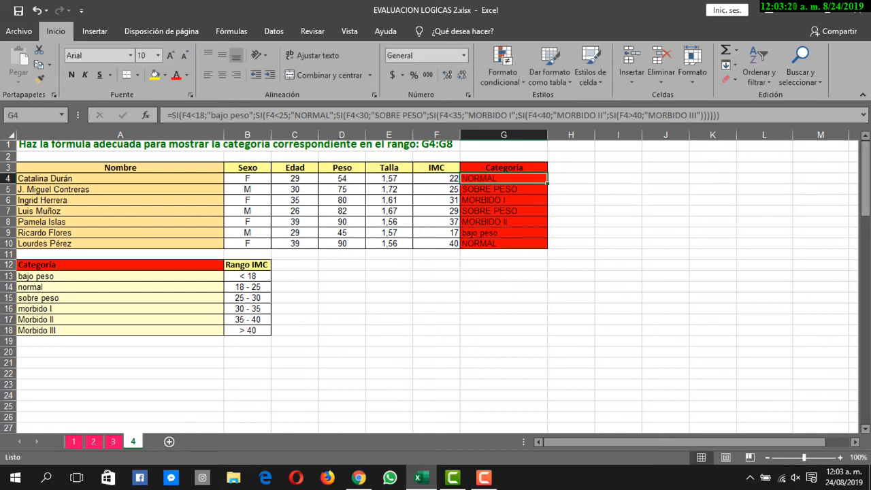